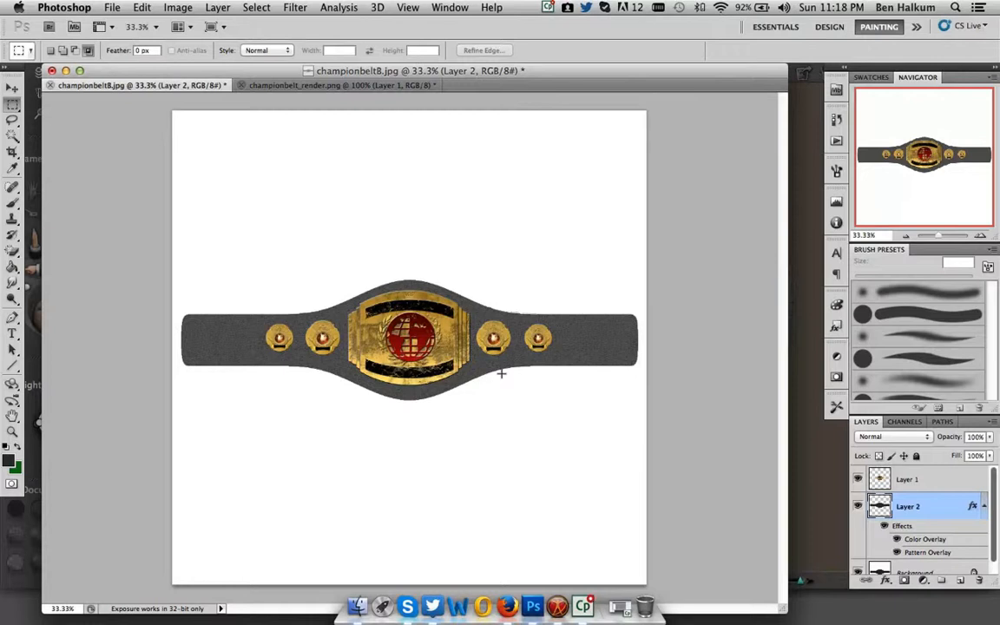
View the rendered belt image beside the belt texture, and inspect the belt model's segments in Poser Pro.
left_click(365, 84)
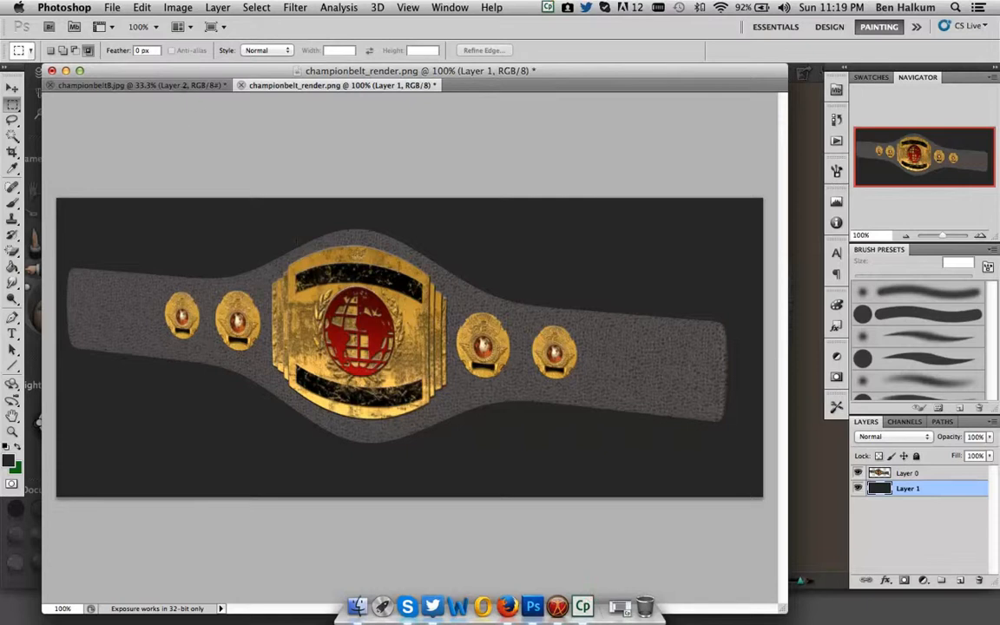
left_click(139, 85)
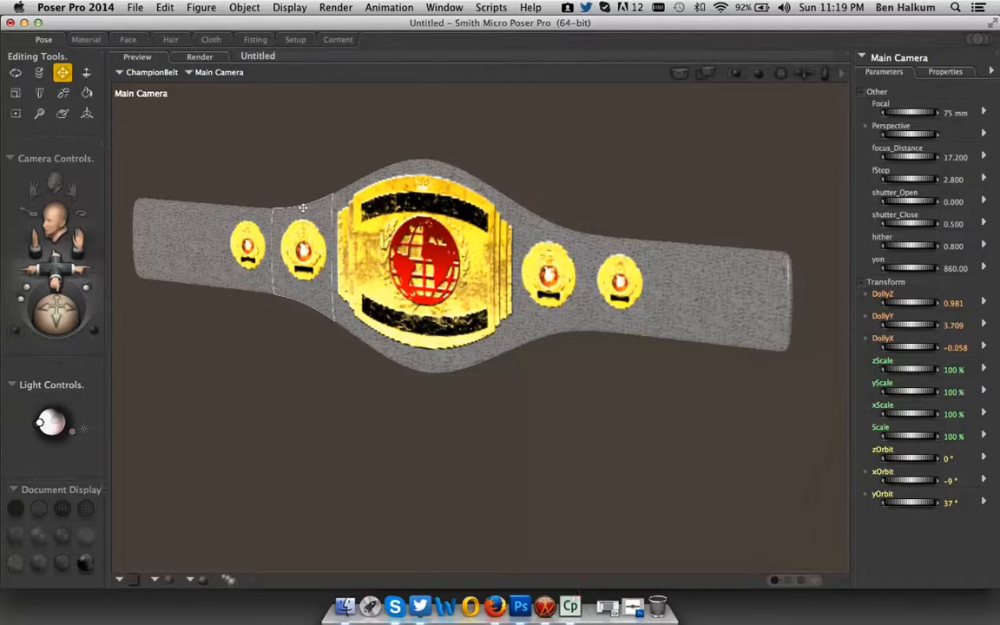
left_click(565, 247)
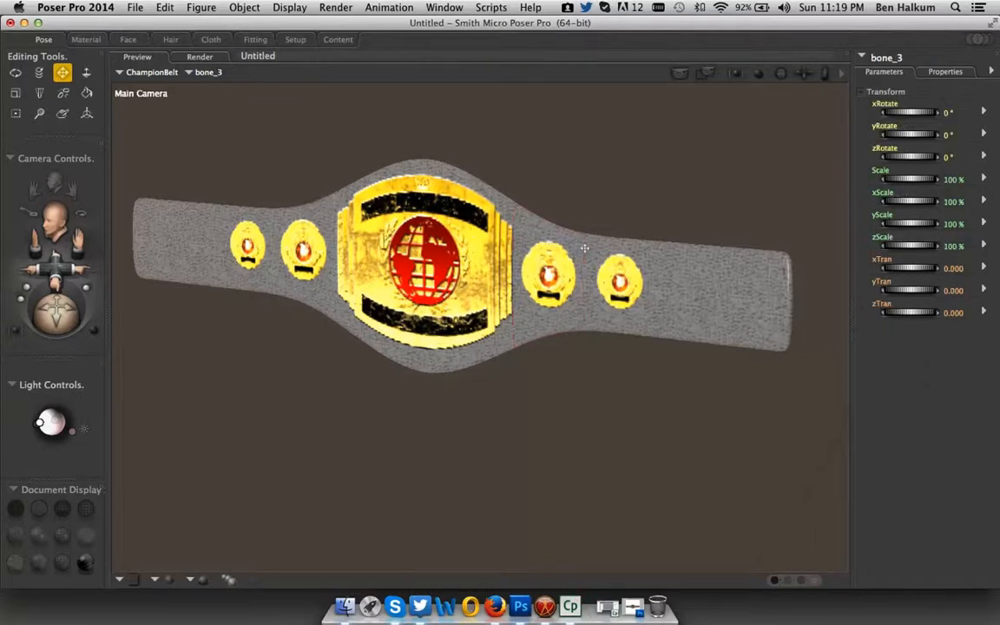
left_click(408, 272)
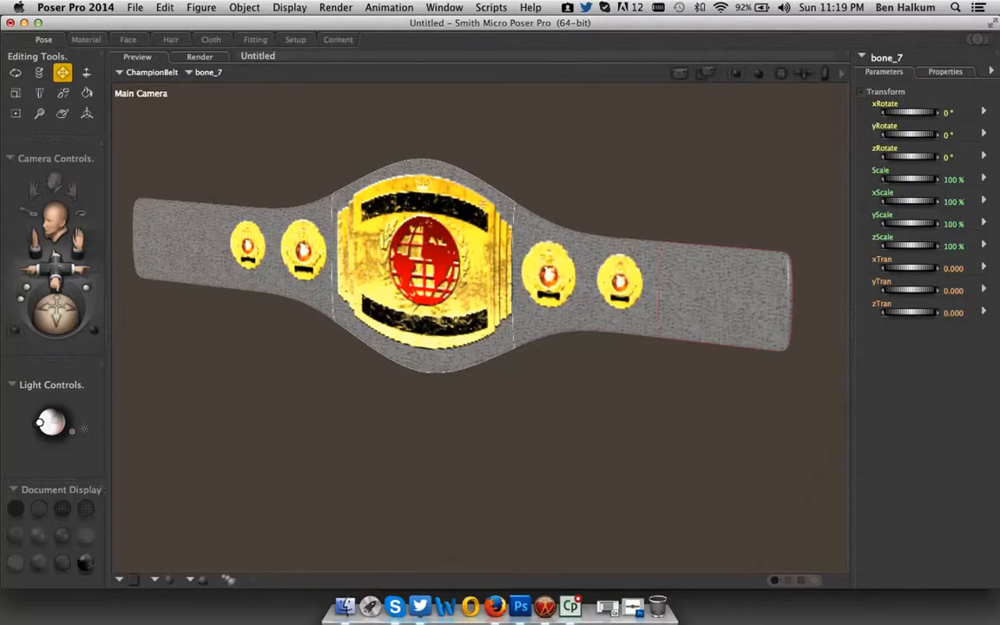
Examine the diffuse and highlight textures assigned to the belt material, leaving both unchanged.
left_click(86, 40)
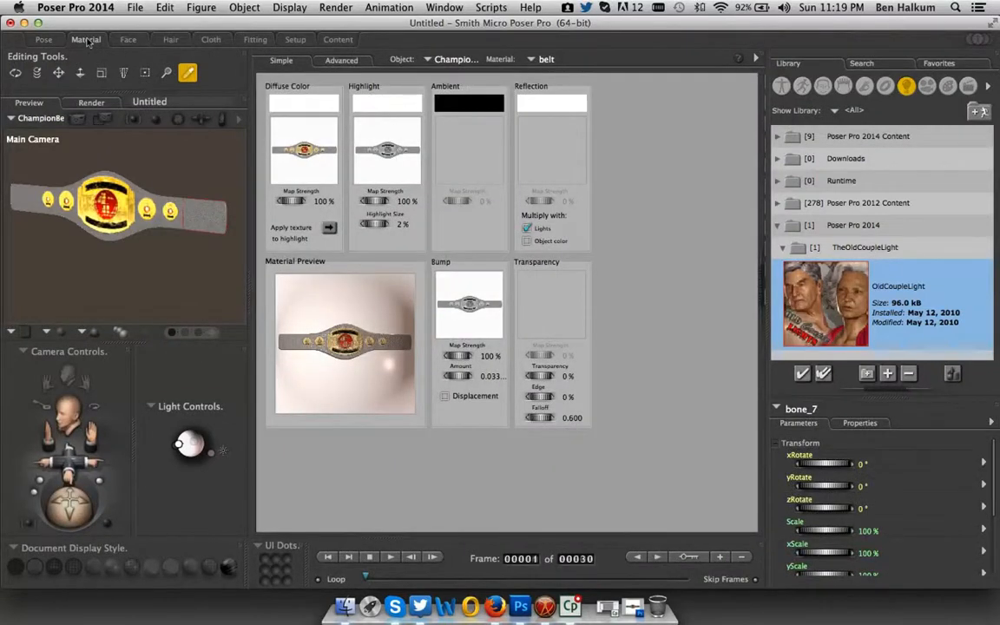
left_click(309, 144)
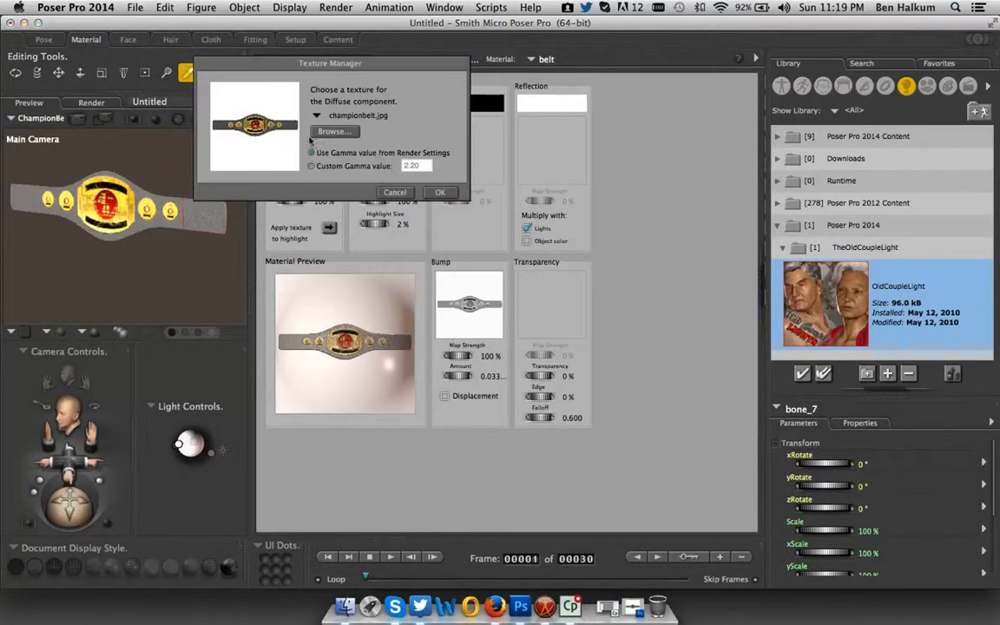
left_click(356, 170)
left_click(357, 145)
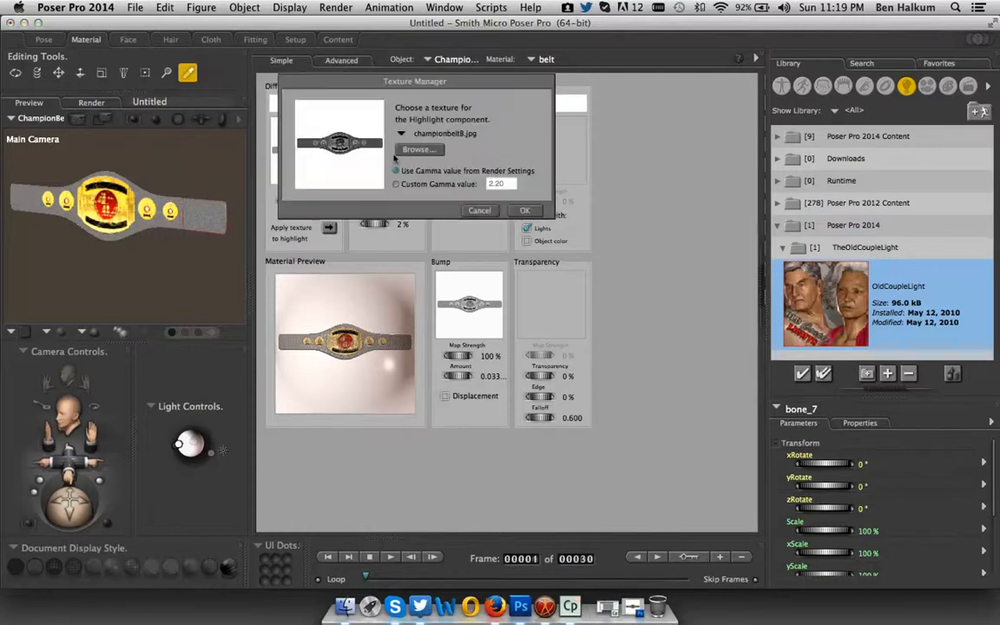
left_click(477, 211)
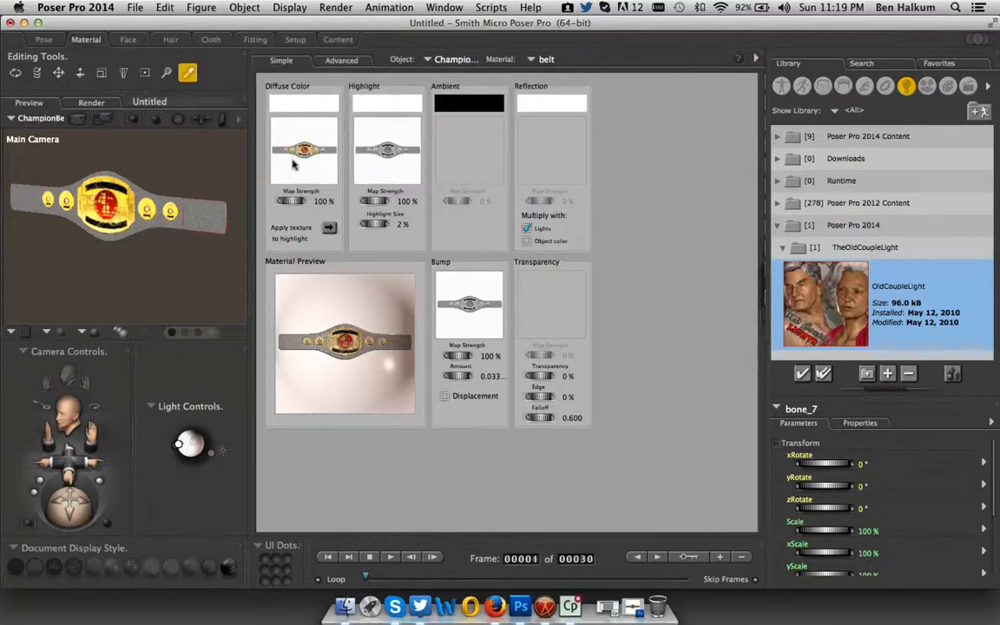
Apply the belt's diffuse texture to its highlight, check the bump texture, and return to the pose view.
left_click(329, 227)
left_click(468, 284)
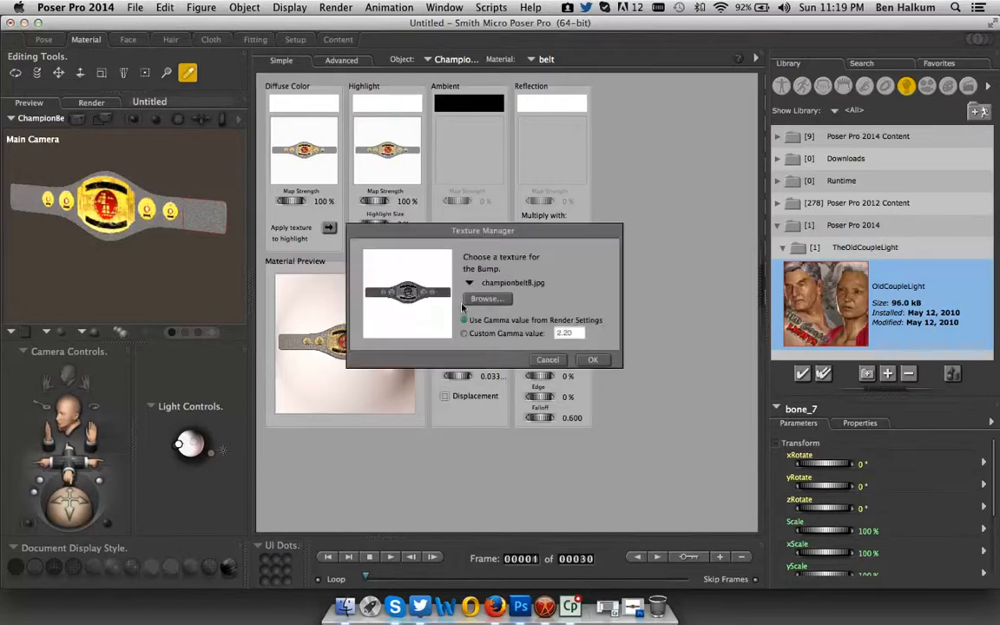
left_click(489, 323)
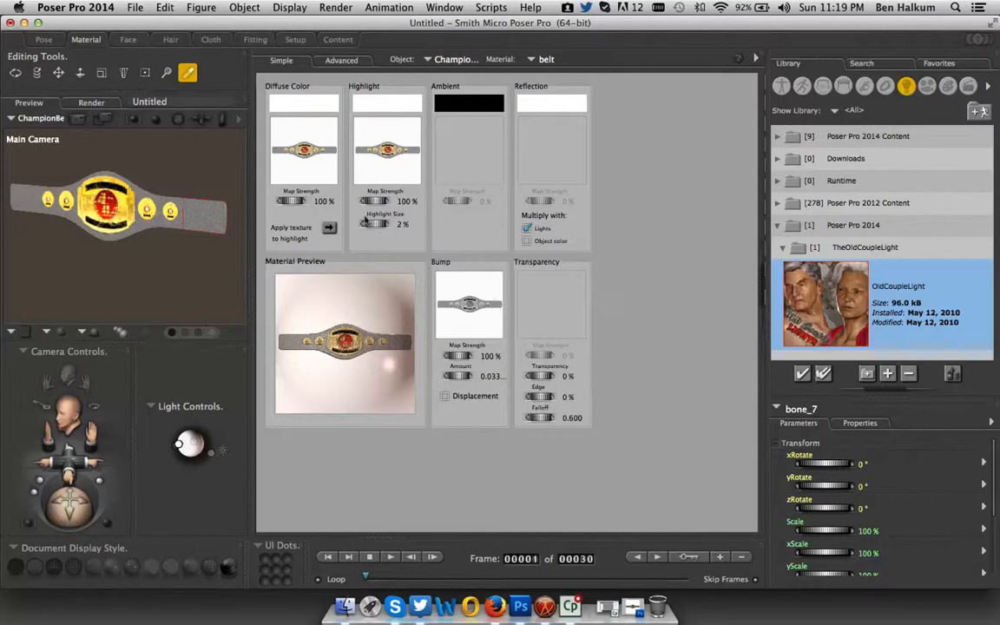
left_click(39, 39)
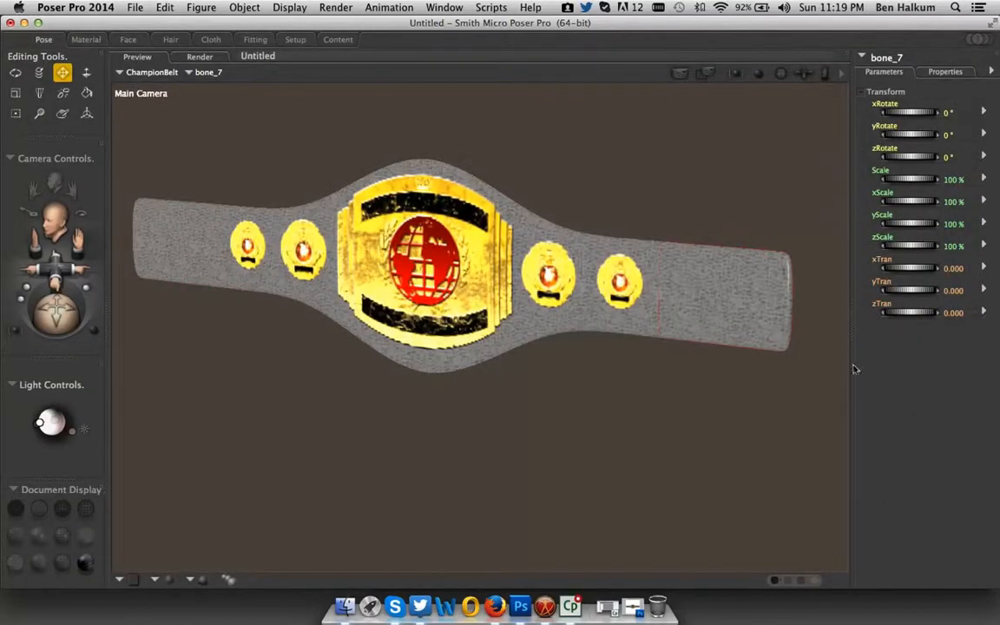
Switch to Photoshop, restore the belt documents, and compare championbelt_render.png with championbeltB.jpg.
left_click(520, 606)
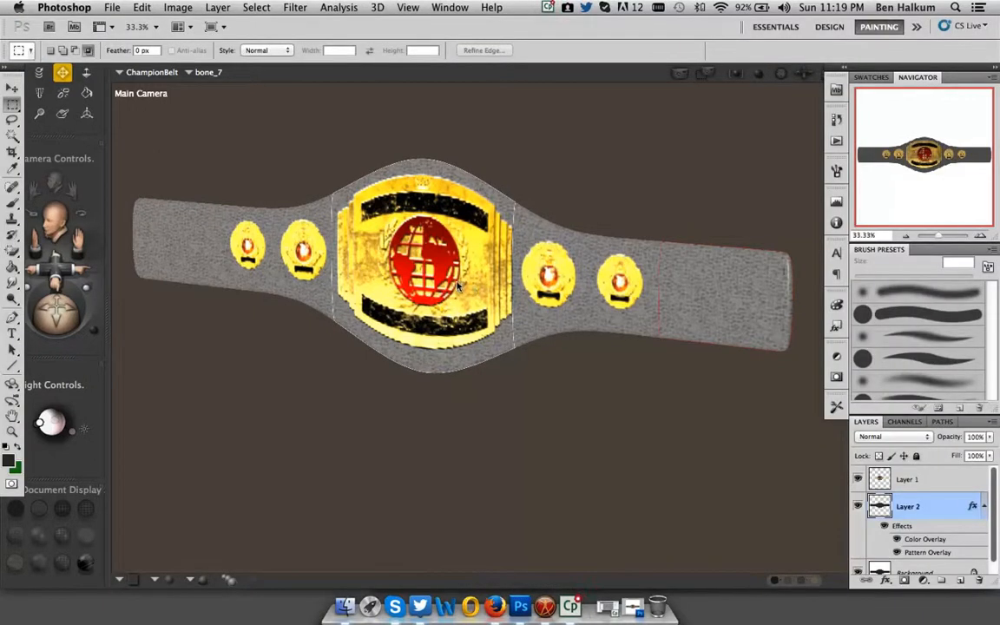
left_click(617, 612)
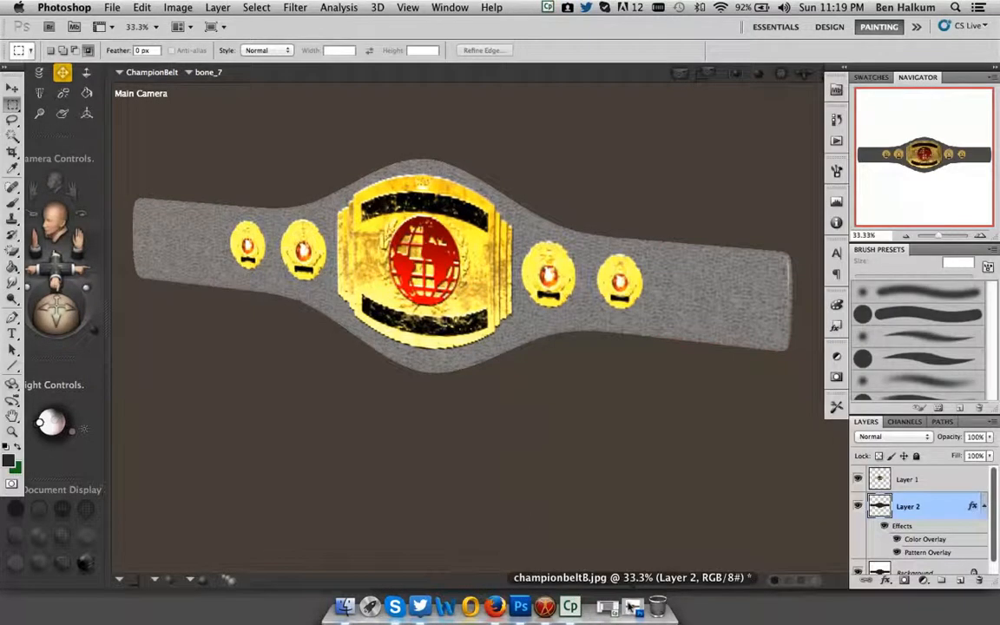
left_click(633, 608)
left_click(367, 84)
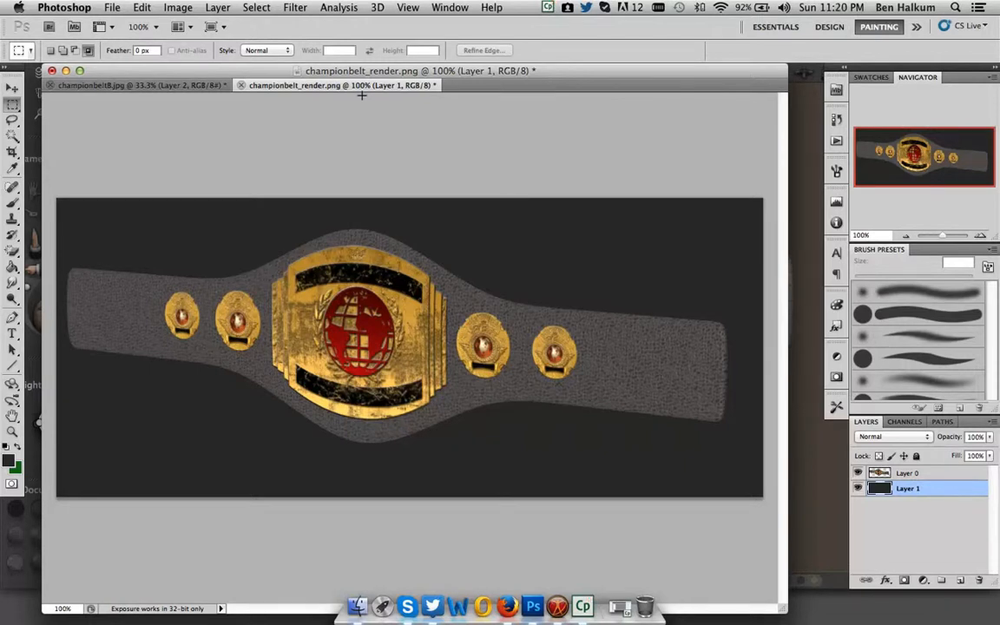
left_click(173, 82)
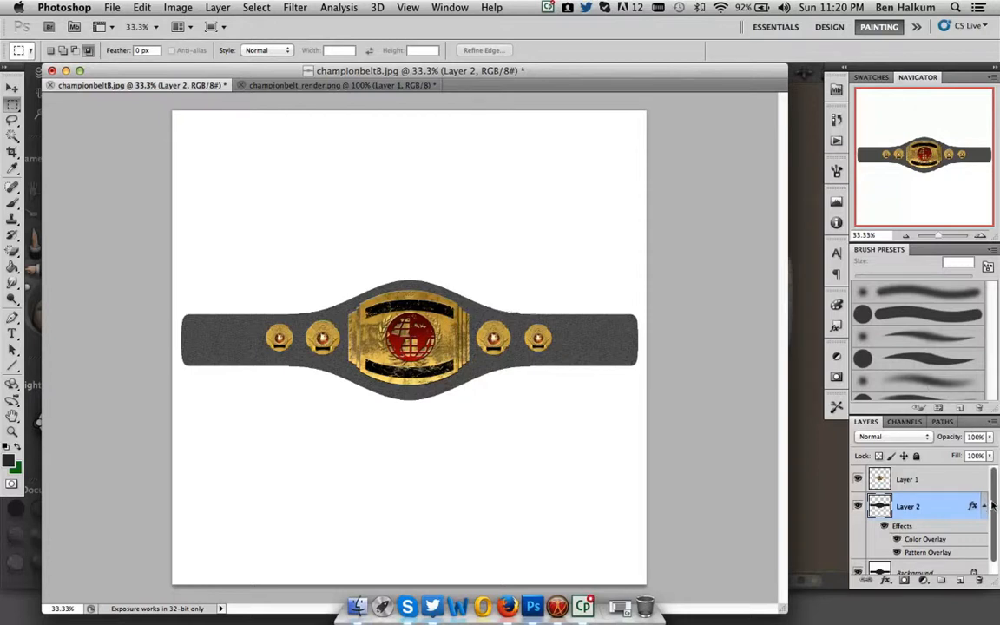
Hide Layer 1 and Layer 2 so only the plain belt background shows.
scroll(993, 501, "down", 1)
left_click(858, 468)
left_click(858, 494)
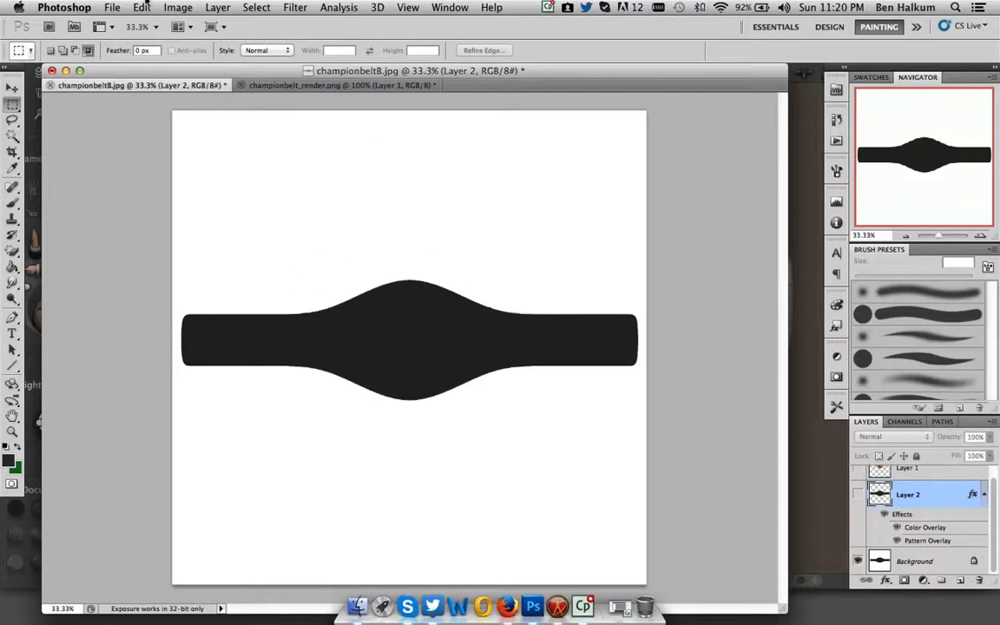
Open championbelt.jpg from the Desktop to view the original belt texture, and return to championbeltB.jpg.
left_click(112, 7)
left_click(129, 37)
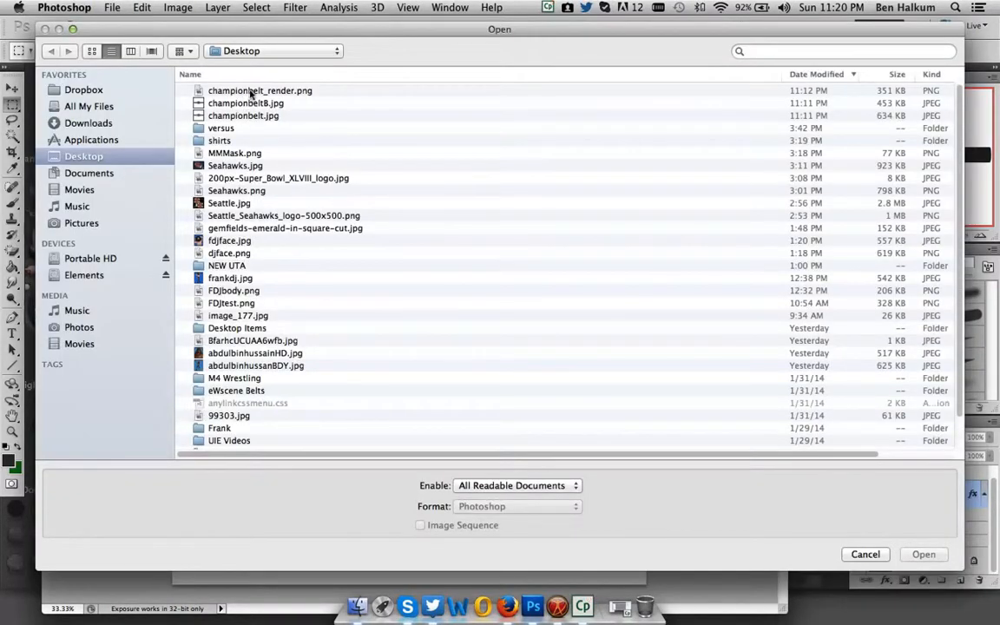
double_click(261, 114)
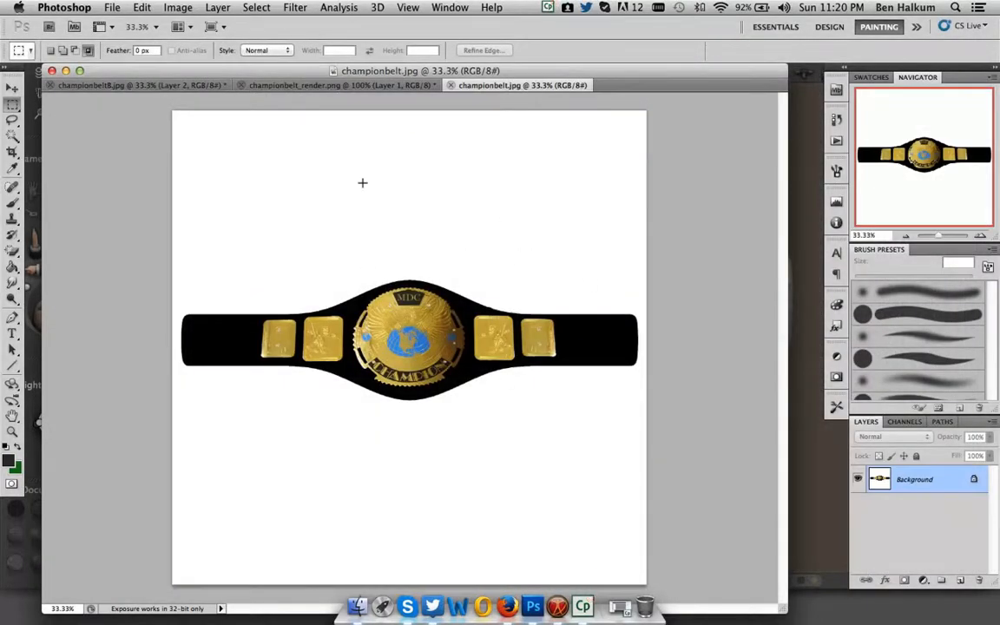
left_click(156, 85)
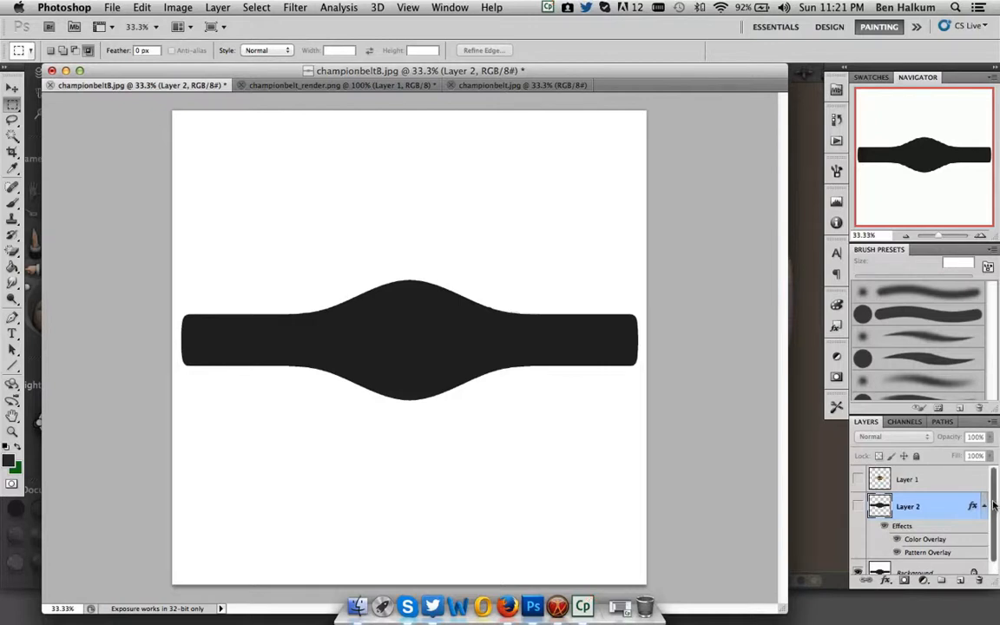
Show Layer 2 and review the Pattern Overlay and Color Overlay settings in its layer style.
left_click(858, 505)
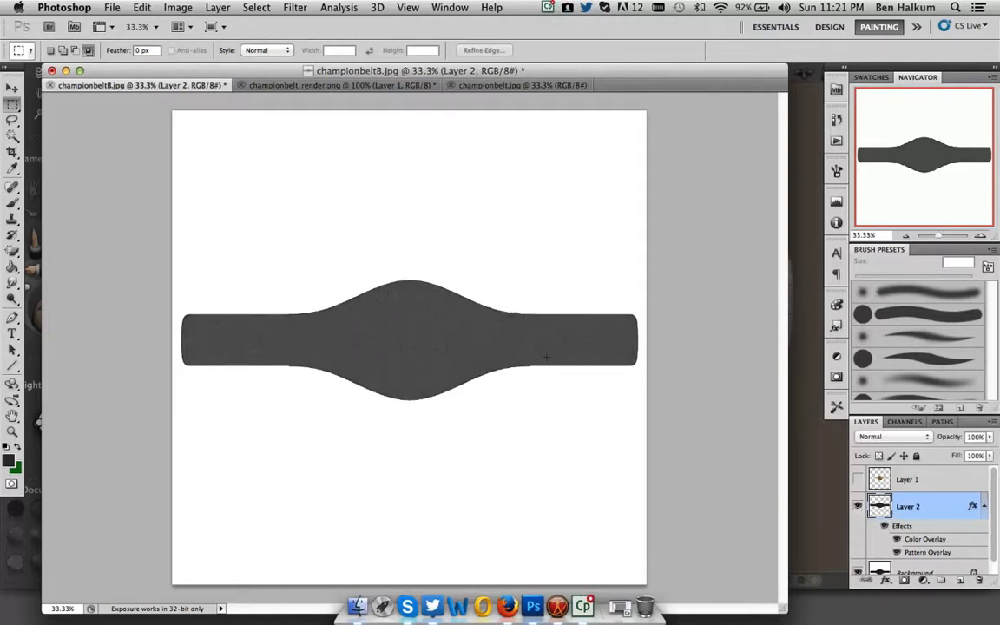
right_click(916, 505)
left_click(847, 285)
left_click_drag(626, 247, 547, 102)
left_click(521, 312)
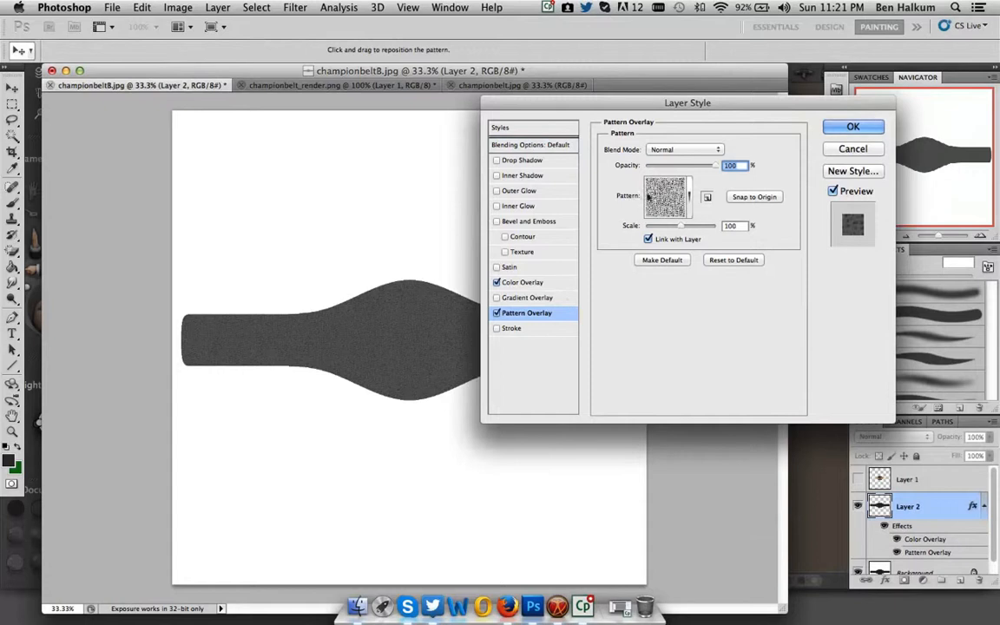
left_click(514, 287)
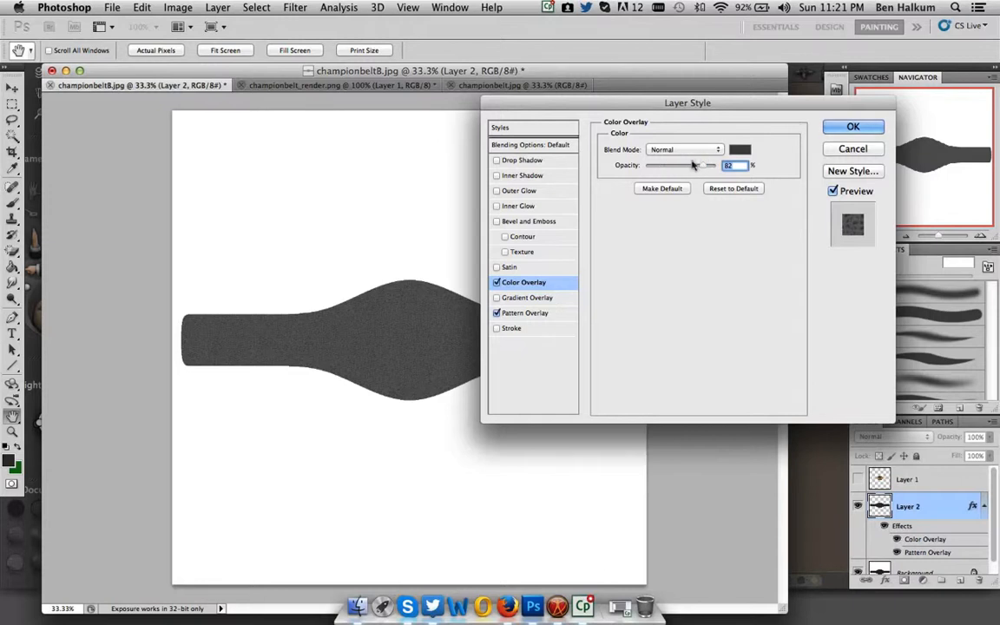
left_click(853, 126)
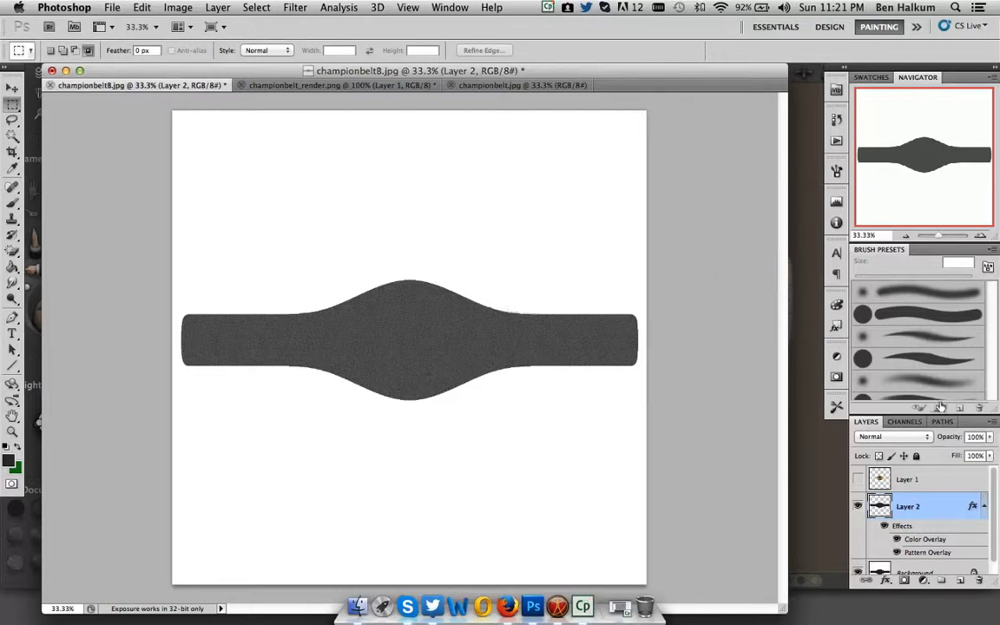
Show Layer 1 with the gold belt plates again and make it the active layer.
left_click(857, 481)
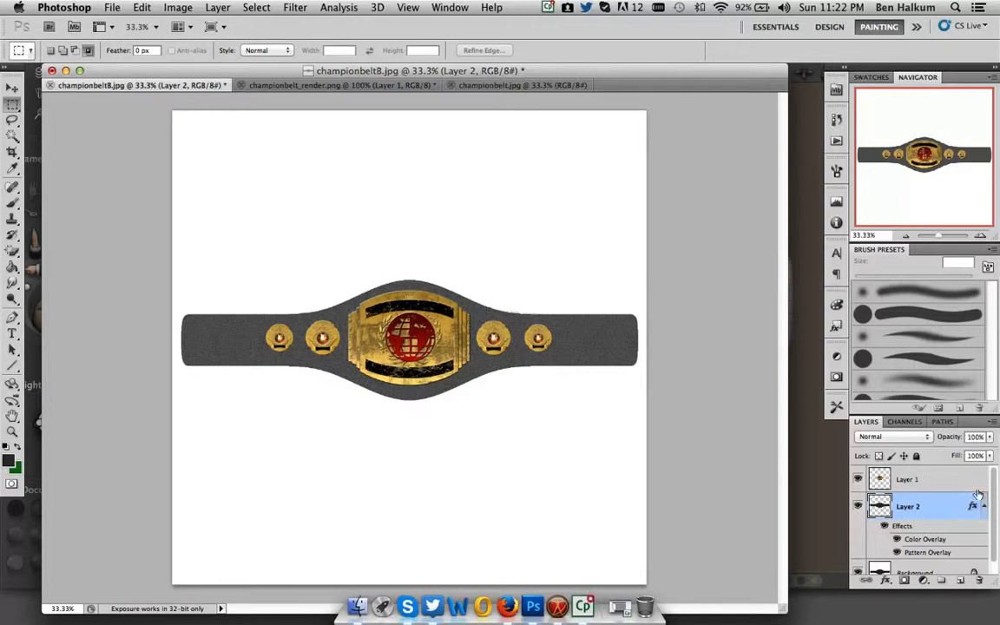
scroll(894, 495, "down", 1)
left_click(904, 563)
left_click(893, 492)
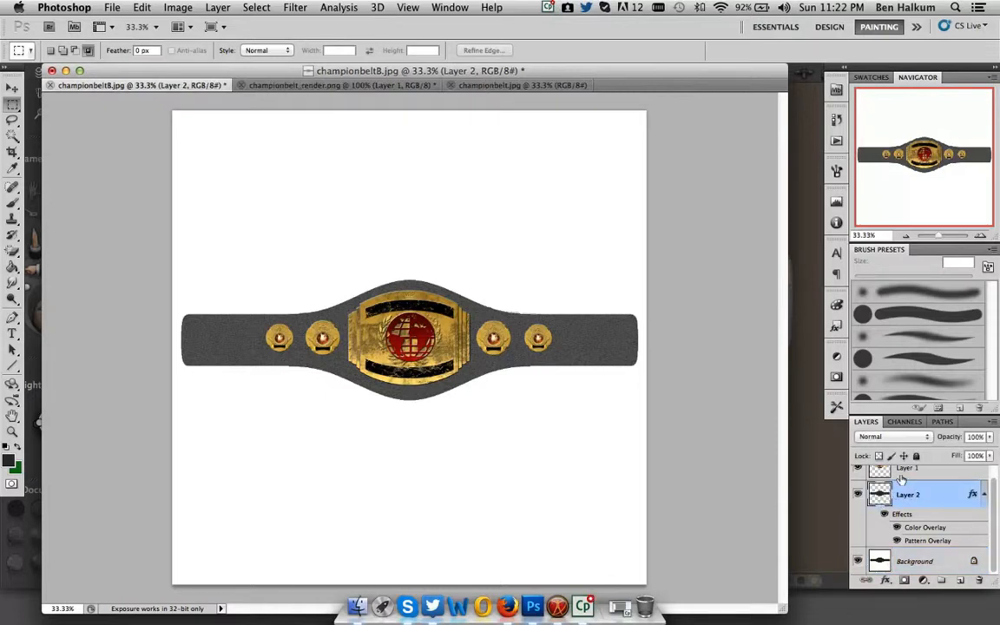
key("alt+bracketright")
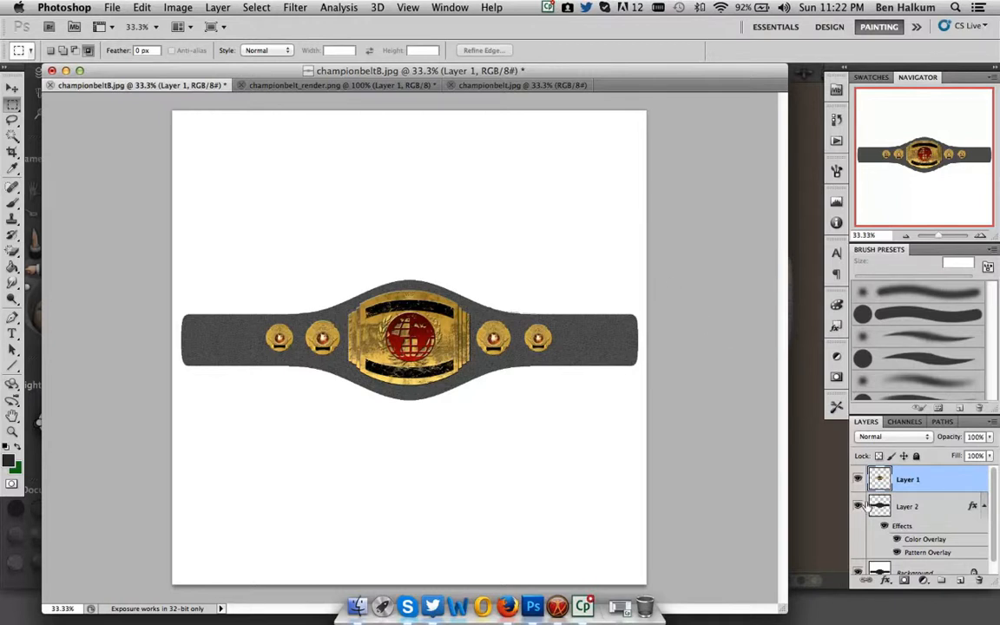
Flatten the belt image and convert it to black and white using the Default preset.
right_click(896, 492)
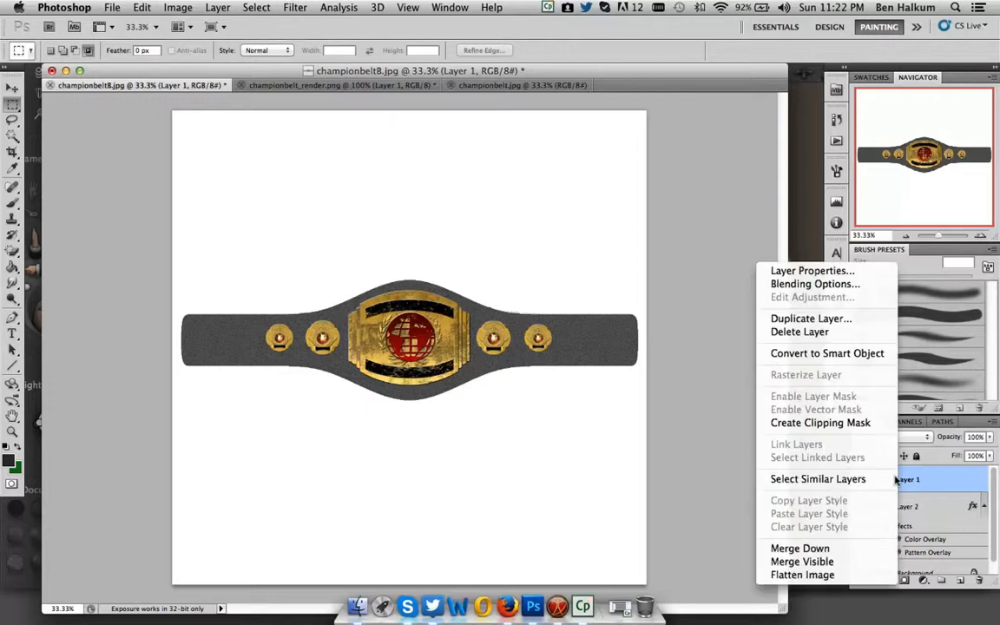
left_click(854, 574)
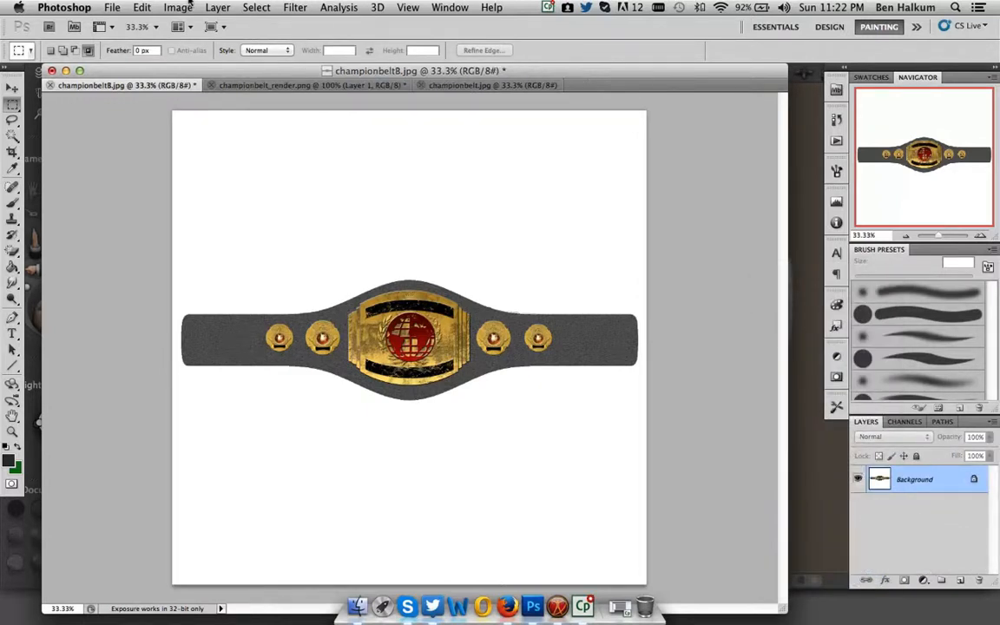
left_click(180, 7)
mouse_move(176, 48)
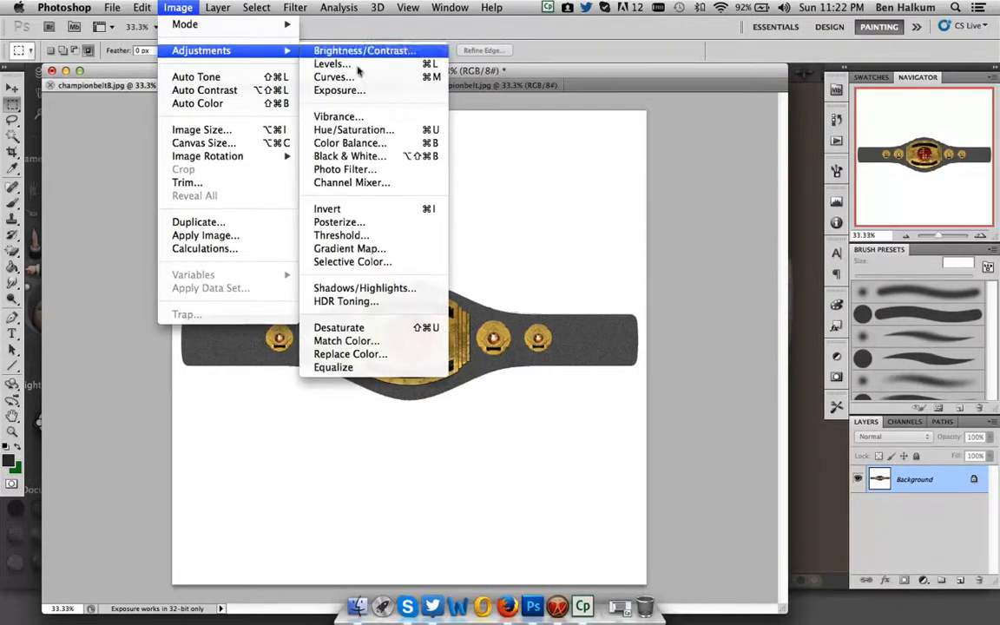
left_click(347, 157)
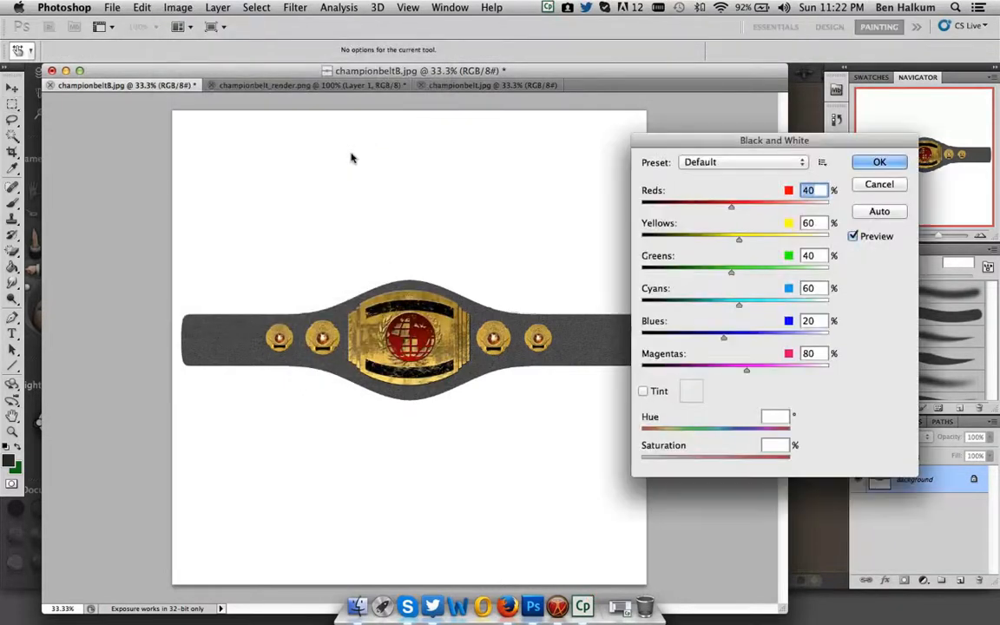
key("Return")
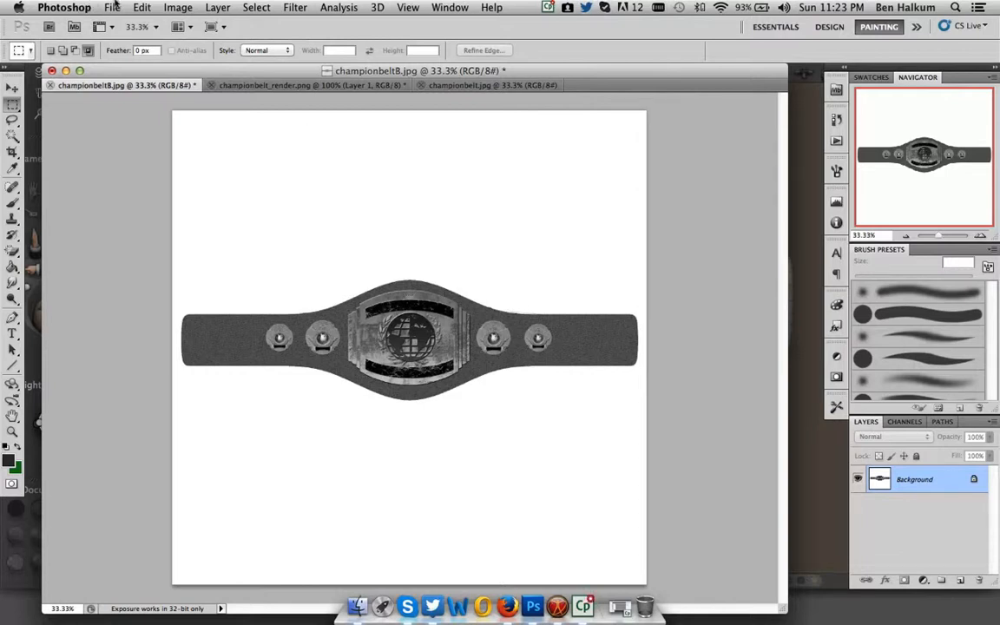
Undo the black-and-white conversion and the flattening of the belt image.
left_click(131, 9)
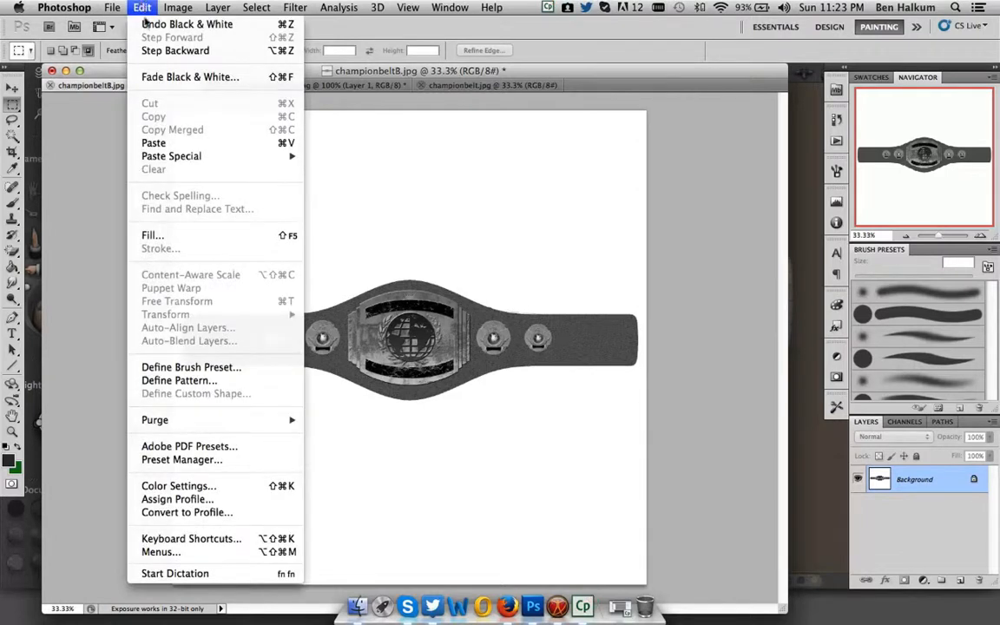
left_click(147, 25)
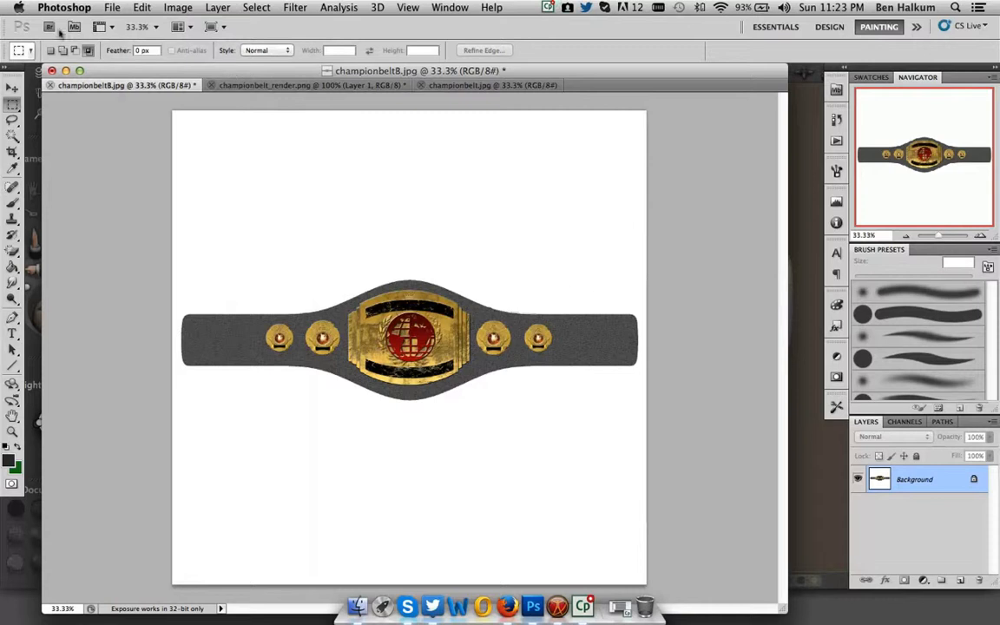
left_click(140, 7)
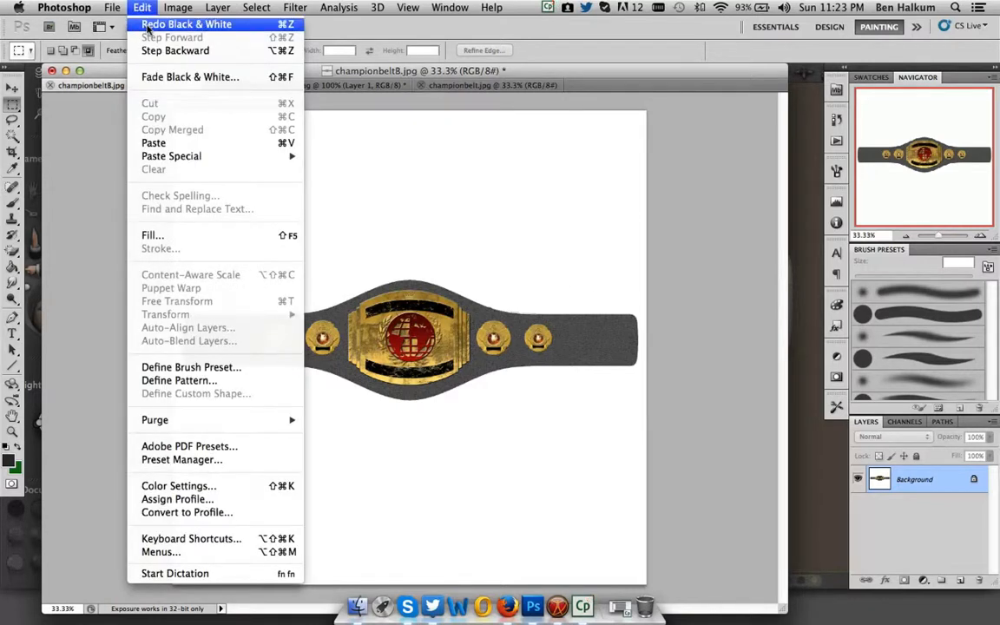
left_click(174, 51)
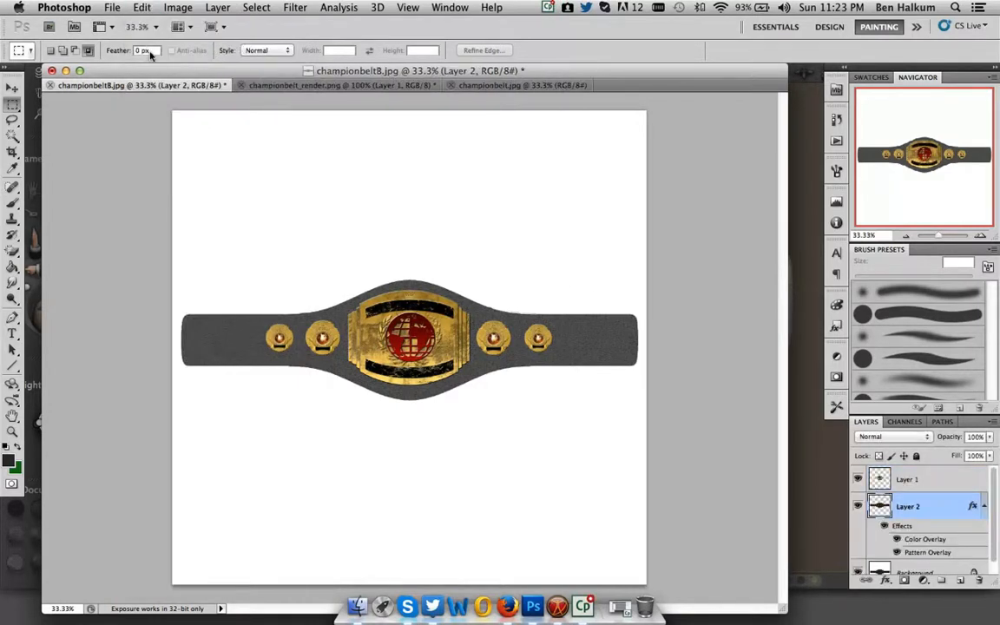
Hide Layer 2 and fill the belt strap on the Background layer with pure black (000000).
left_click(917, 480)
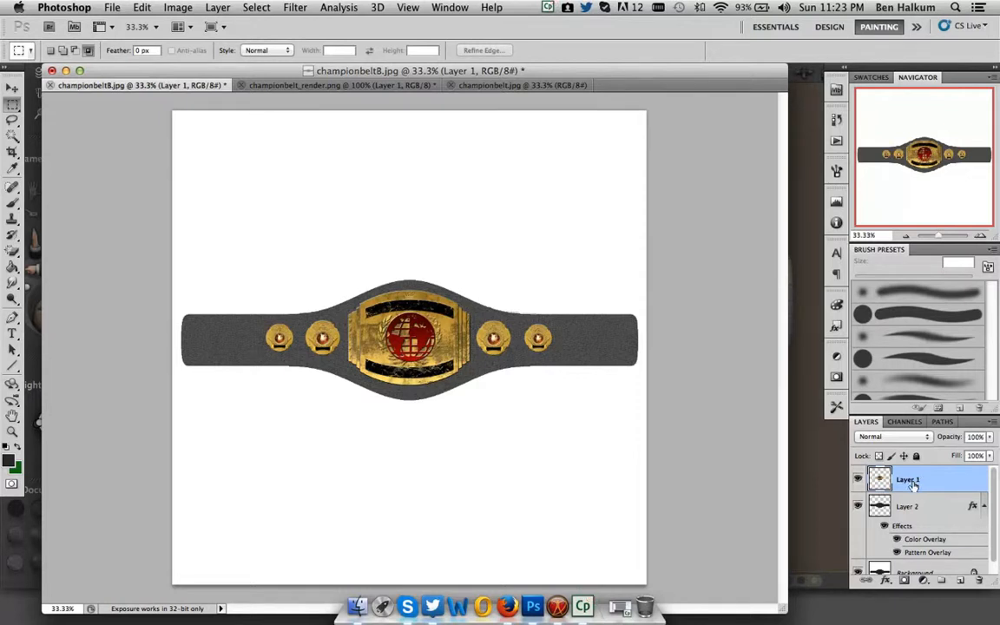
left_click(857, 508)
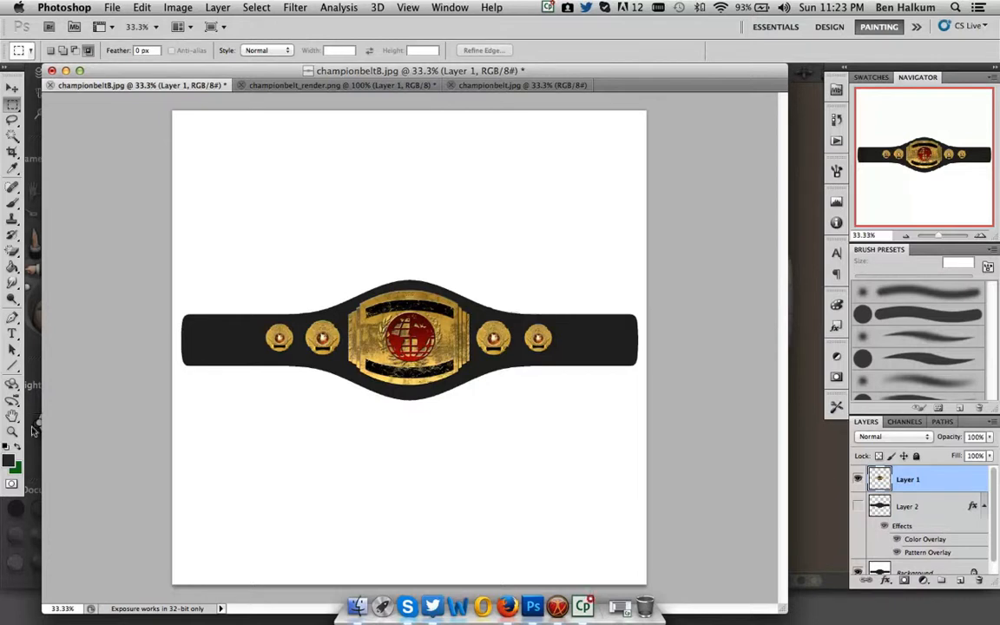
left_click(8, 461)
left_click(482, 368)
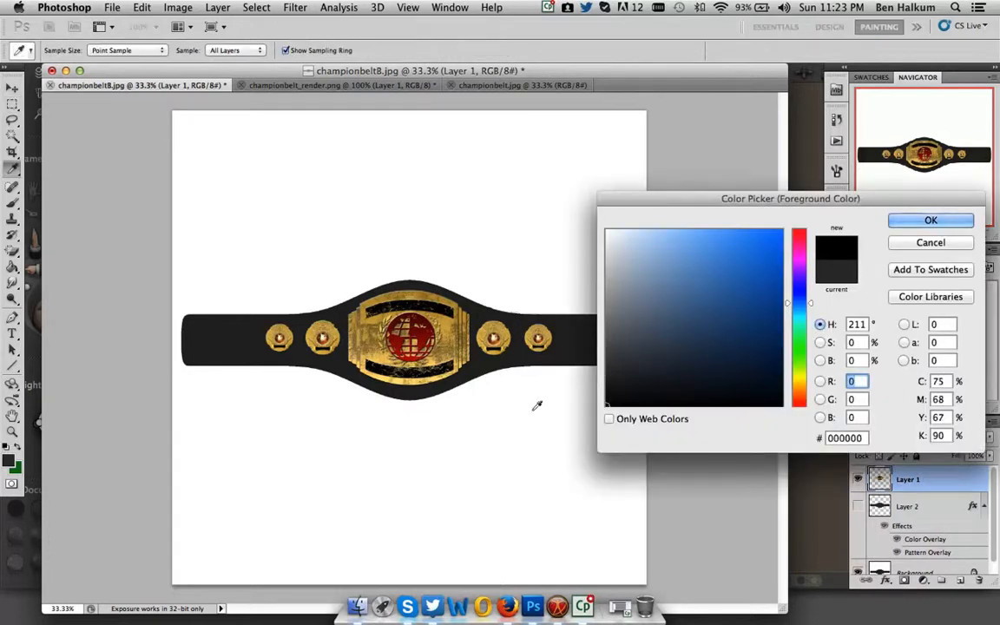
left_click(927, 222)
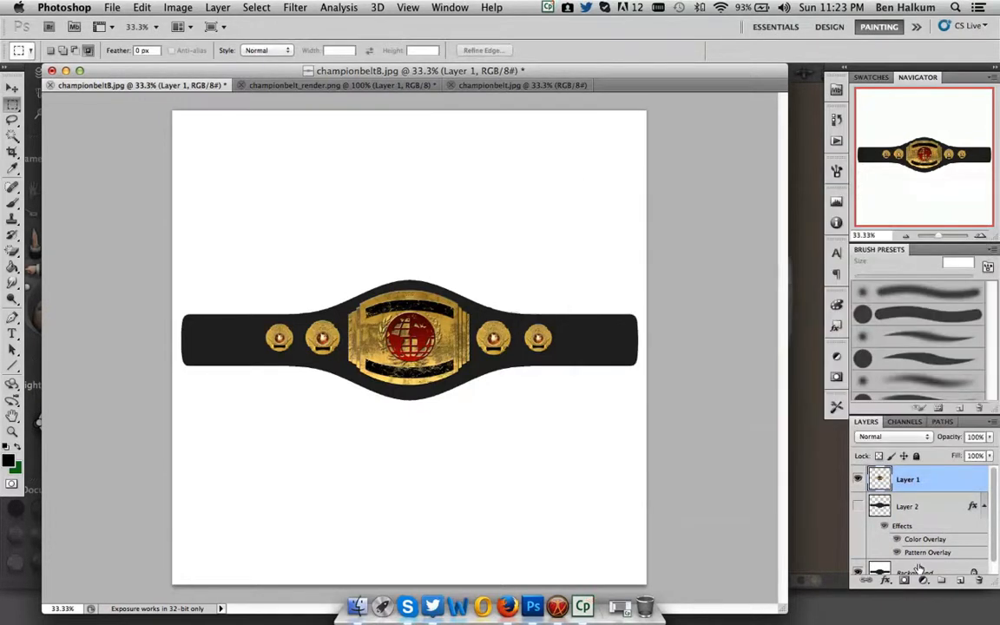
left_click(915, 568)
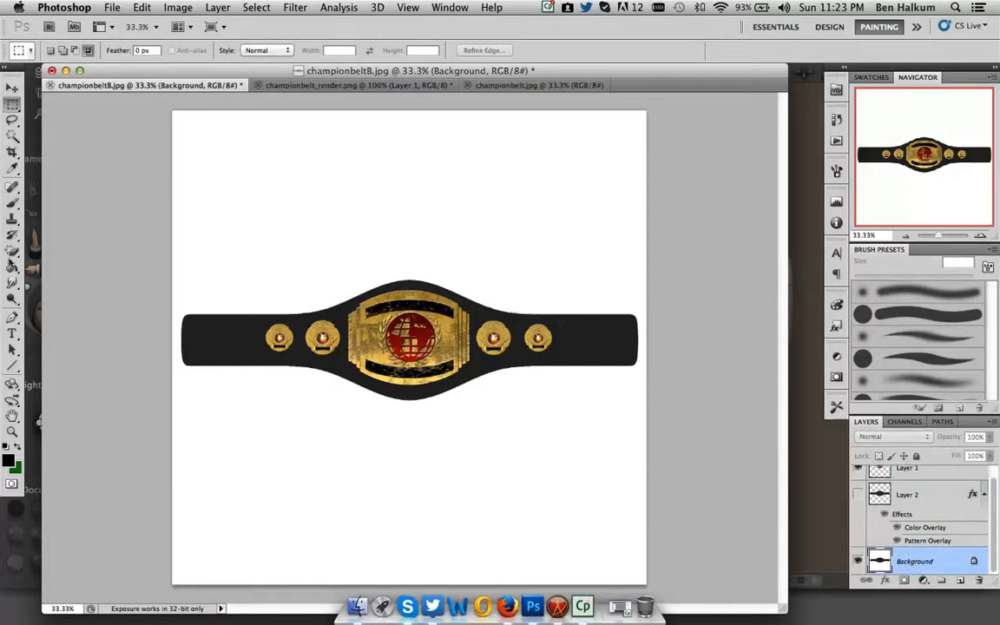
key("g")
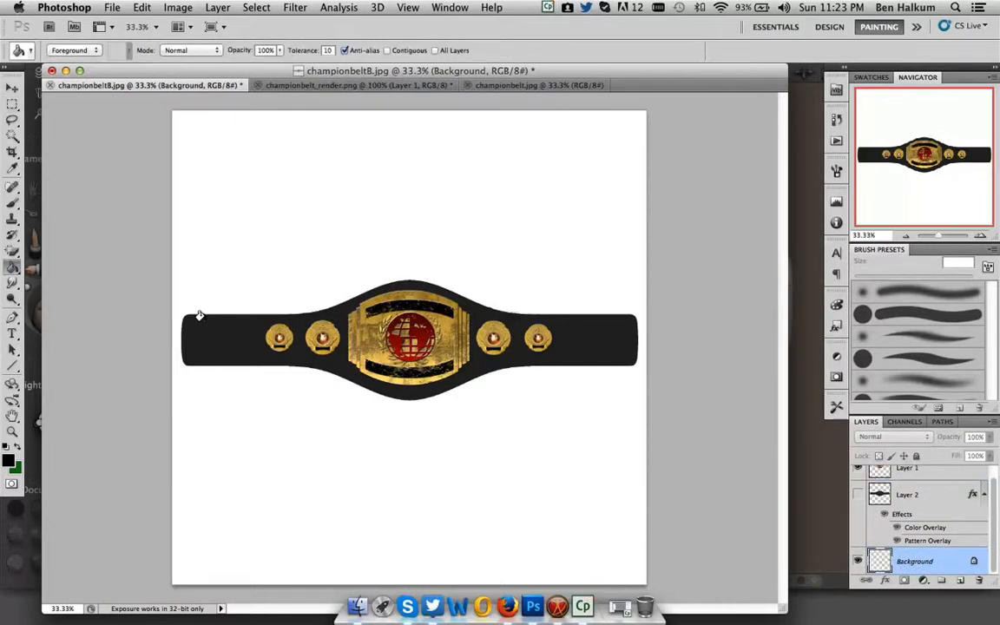
left_click(199, 315)
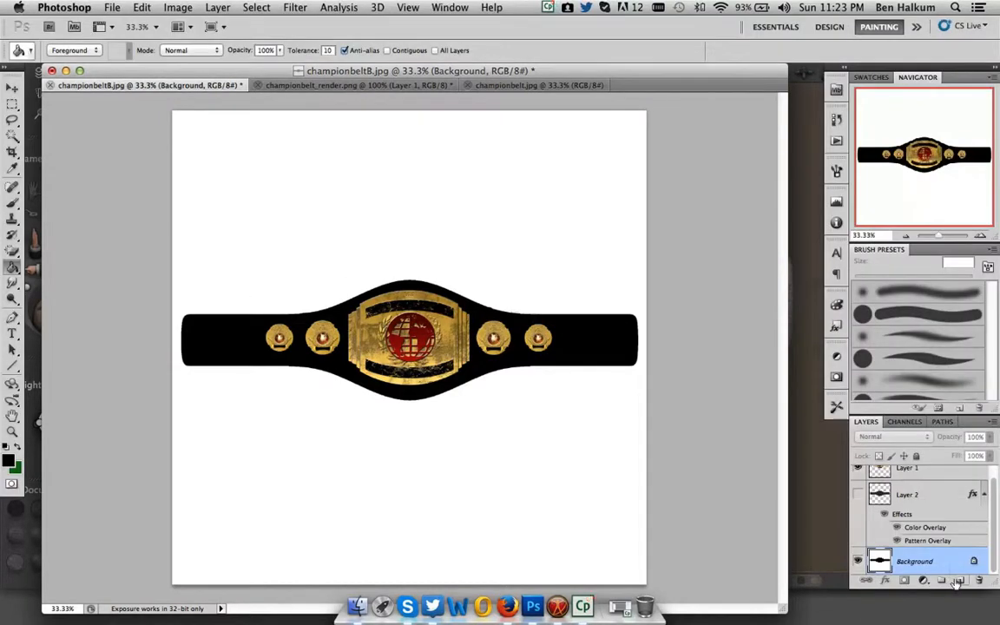
Add a new layer directly above the Background layer and fill it entirely with black.
left_click(958, 581)
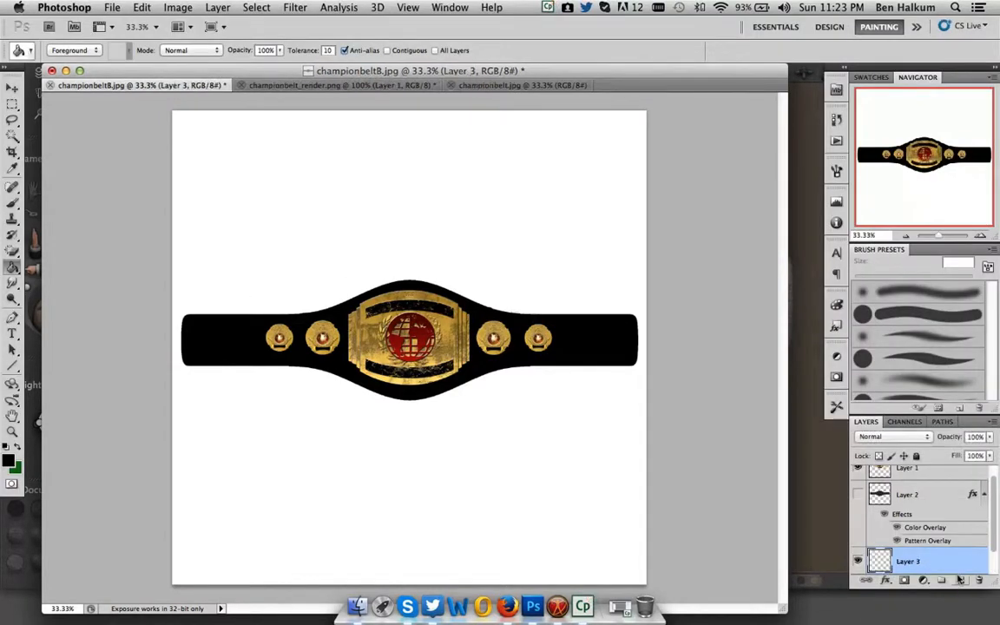
left_click(499, 255)
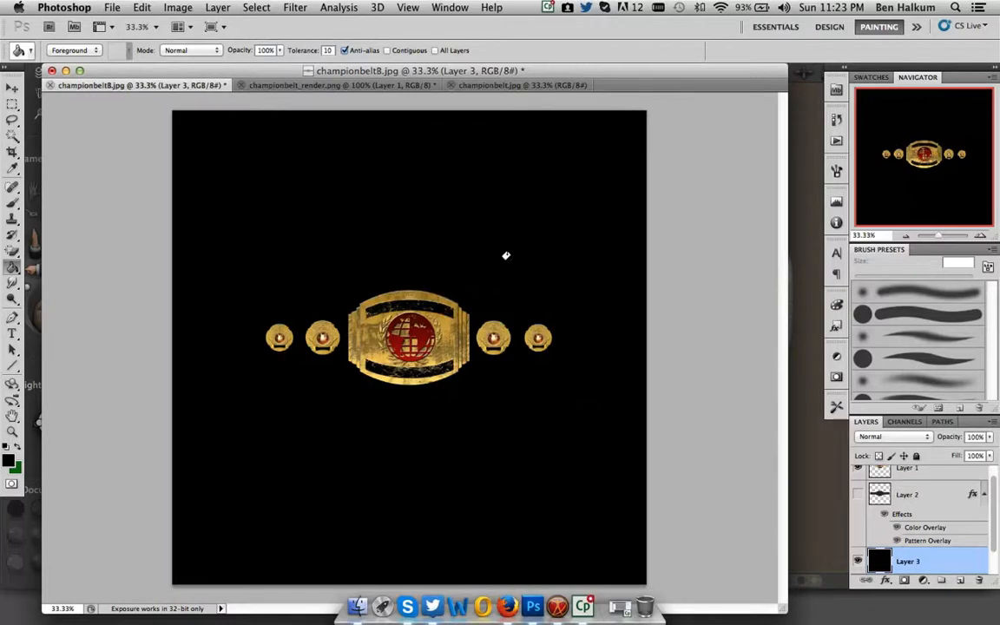
Select the gold belt plates on Layer 1 by Magic Wand selecting the empty area around them and inverting the selection.
scroll(994, 483, "up", 1)
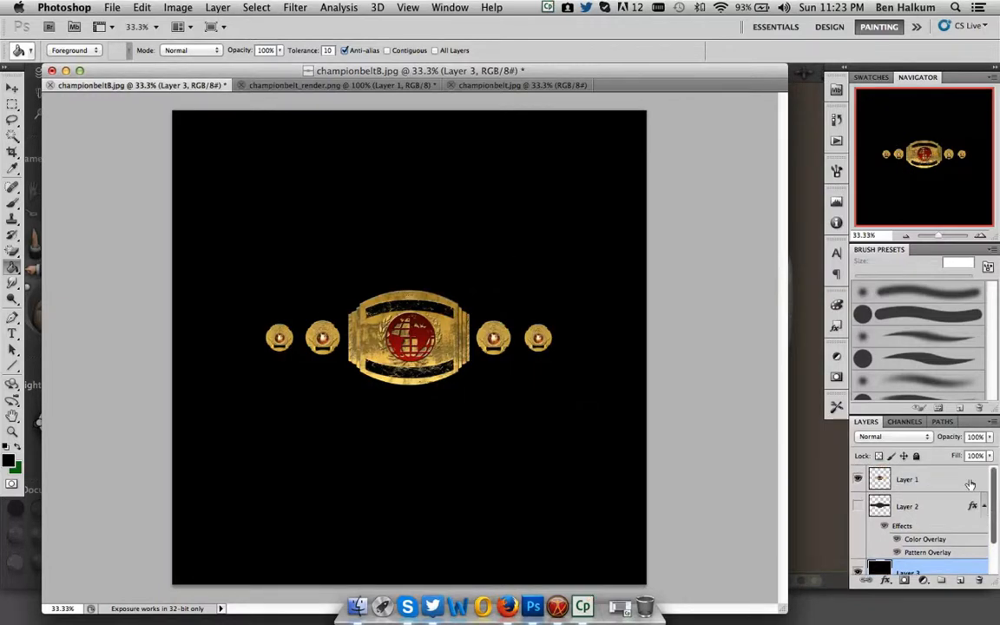
left_click(908, 482)
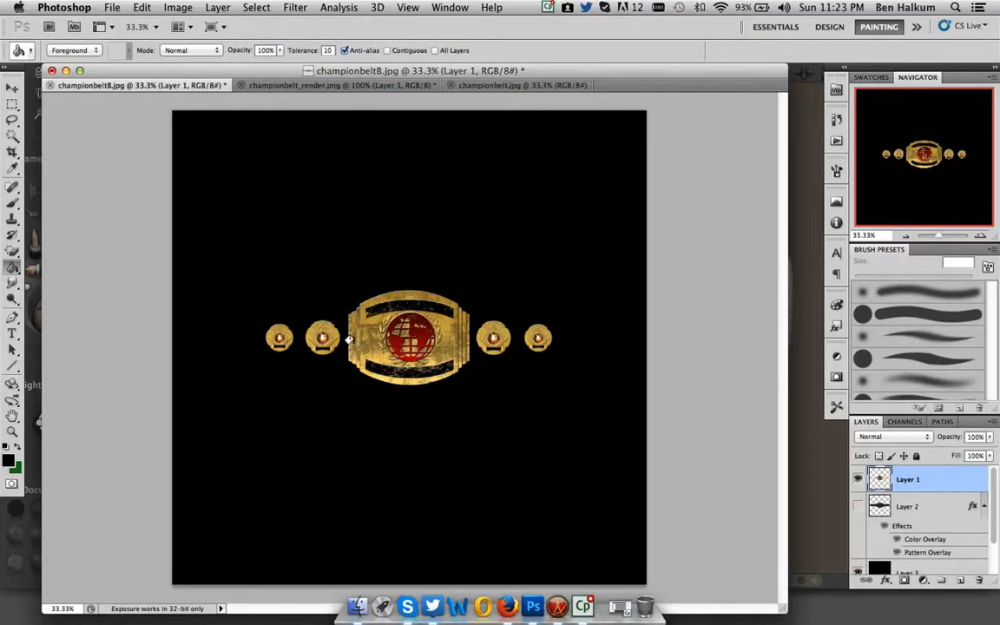
left_click(12, 104)
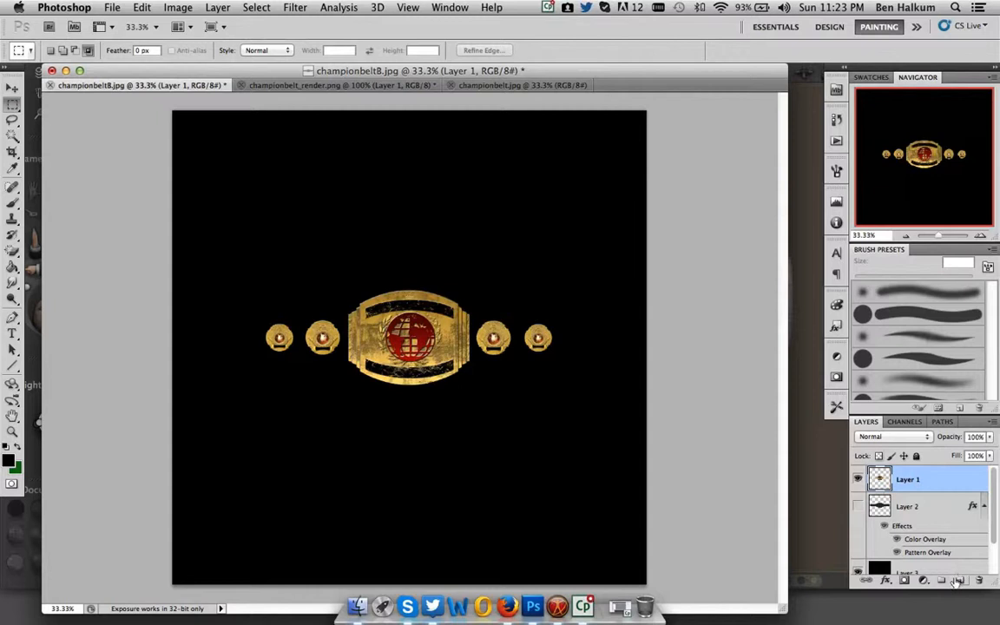
left_click(12, 137)
left_click(326, 160)
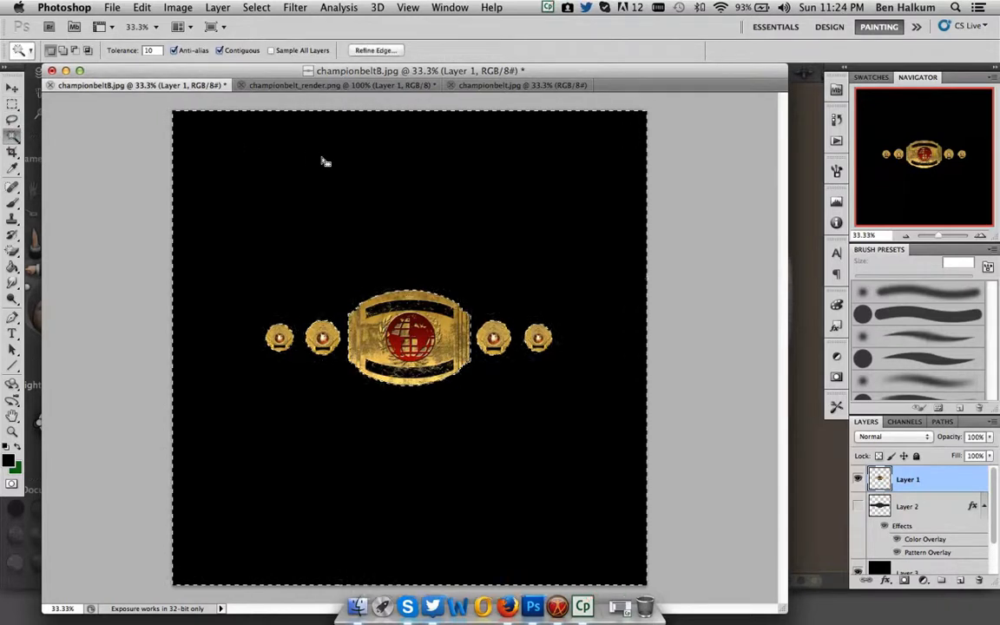
left_click(253, 7)
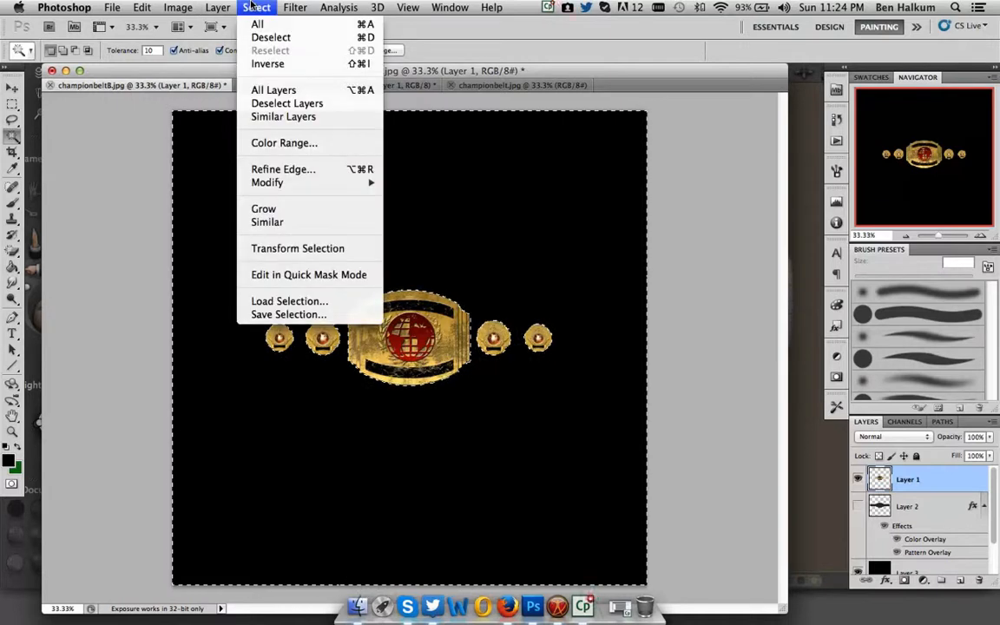
left_click(291, 62)
left_click(257, 7)
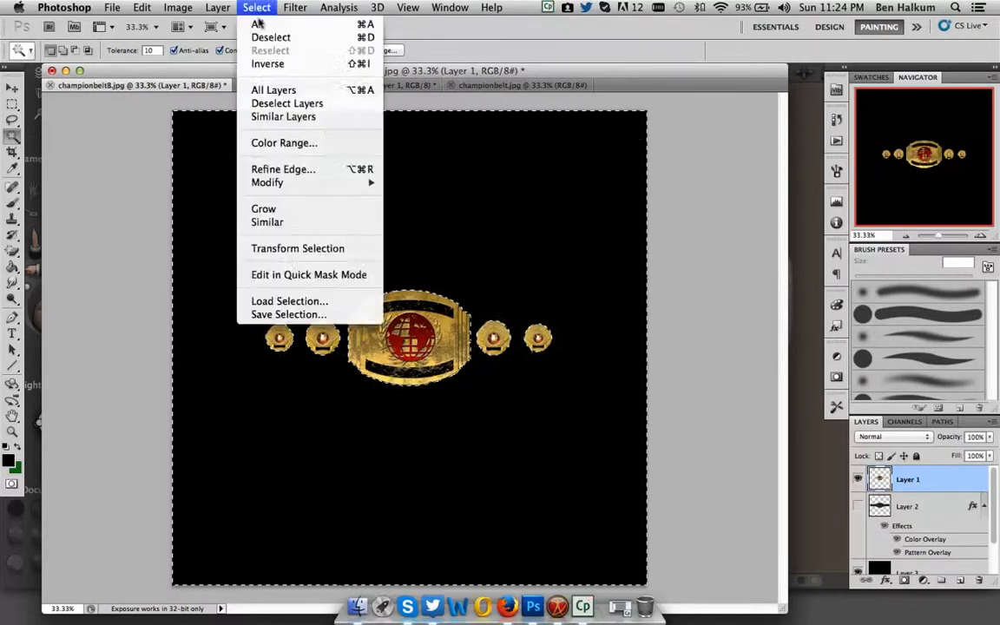
left_click(269, 63)
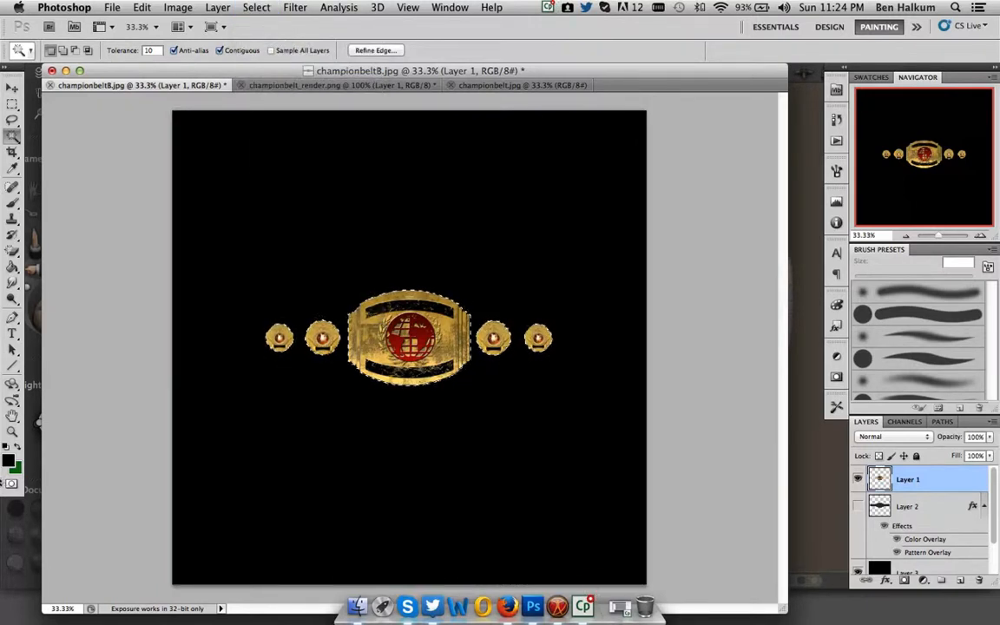
Paint all five selected belt plates solid white (ffffff) with a 135 px brush and clear the selection.
left_click(7, 463)
left_click_drag(633, 339, 594, 197)
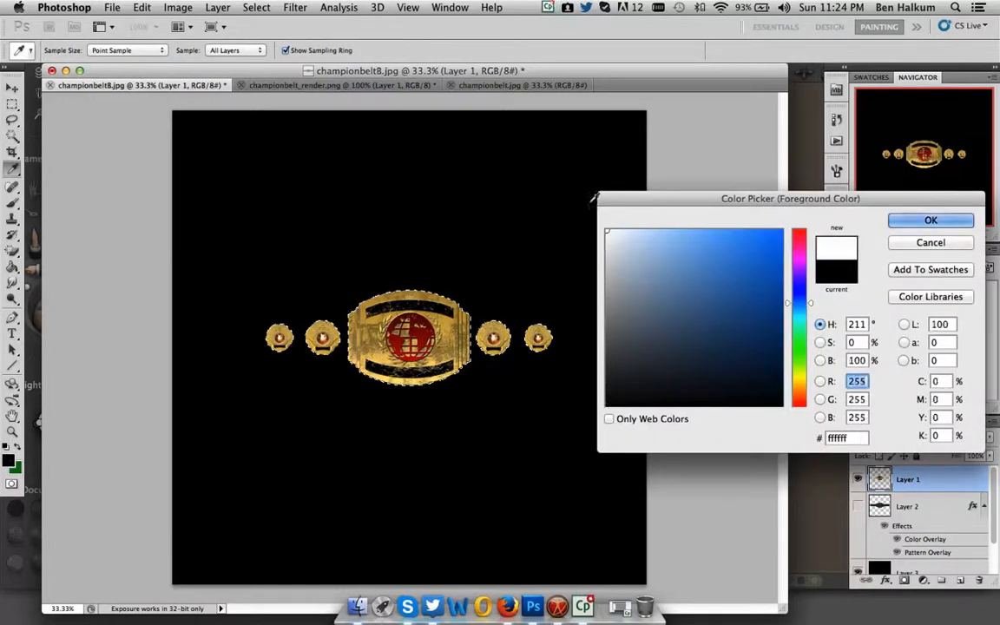
left_click(930, 219)
left_click(13, 135)
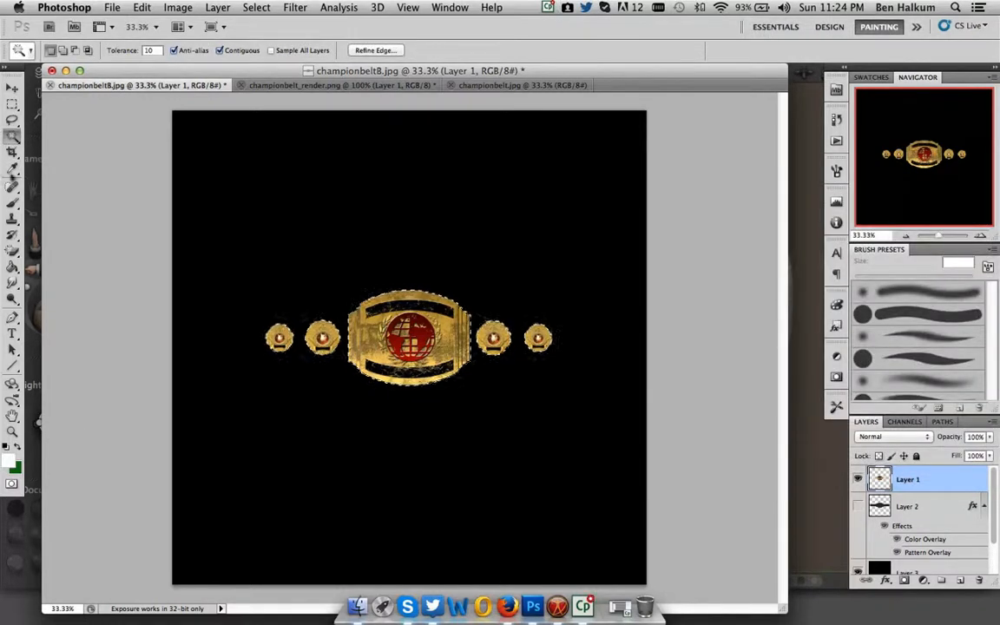
left_click(12, 201)
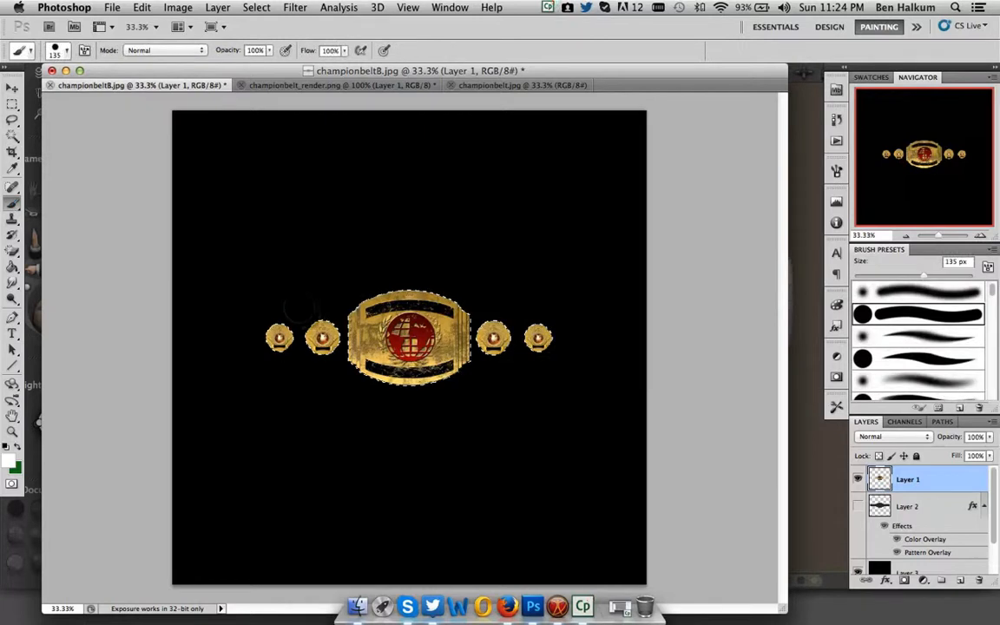
left_click(323, 338)
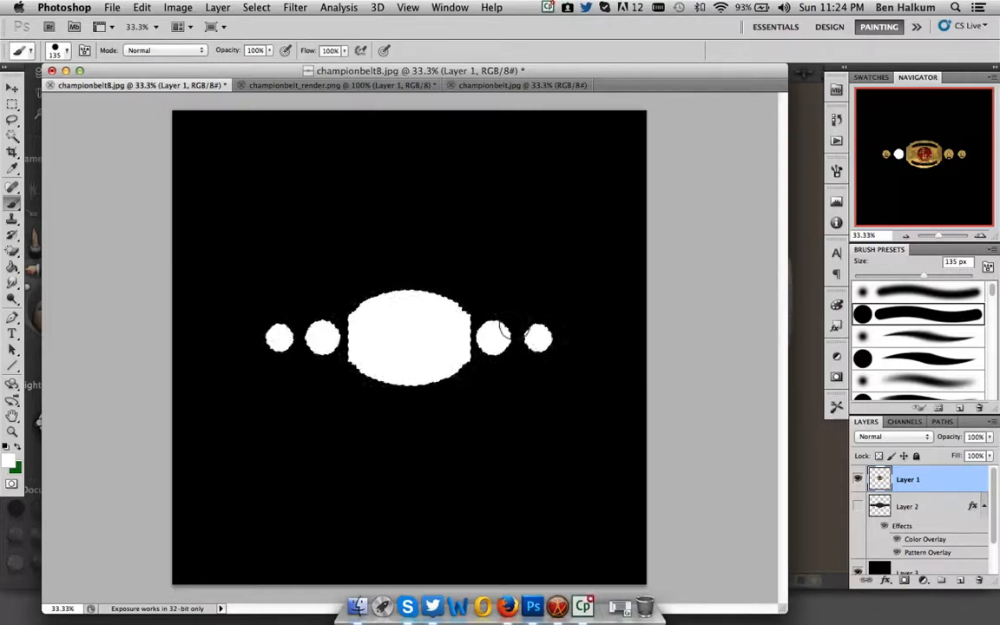
left_click(12, 102)
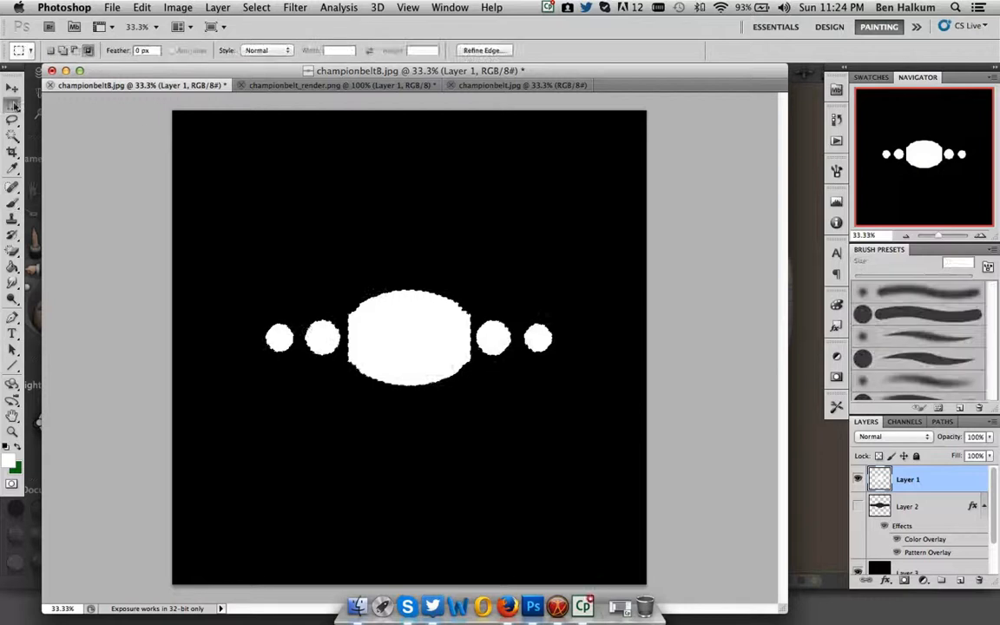
right_click(282, 140)
left_click(304, 150)
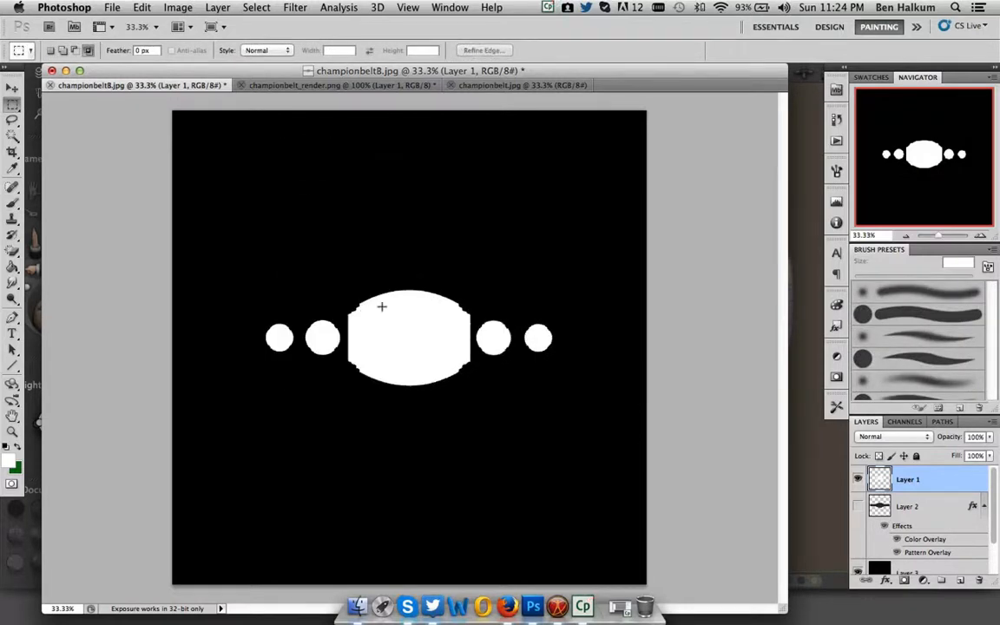
Save the black-and-white plate mask to the Desktop as championbeltD in JPEG format.
left_click(111, 7)
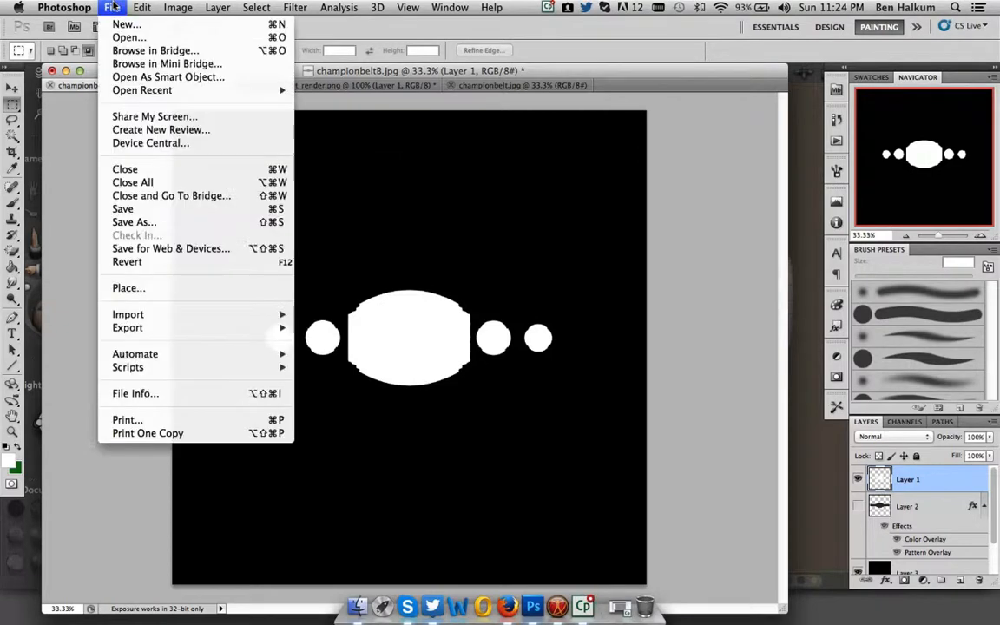
left_click(157, 223)
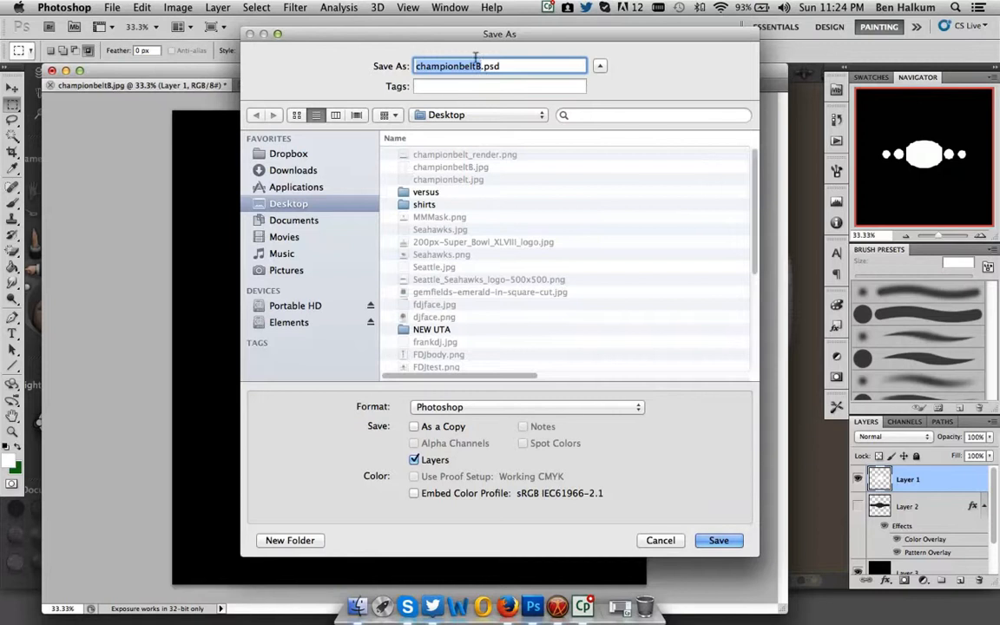
left_click(475, 65)
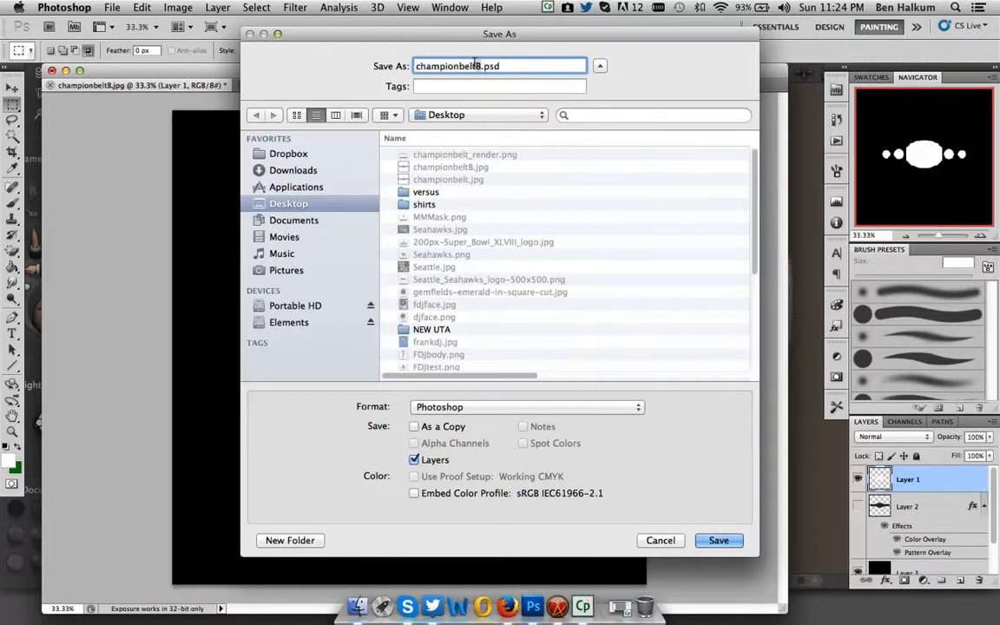
key("BackSpace")
type("D")
left_click(556, 409)
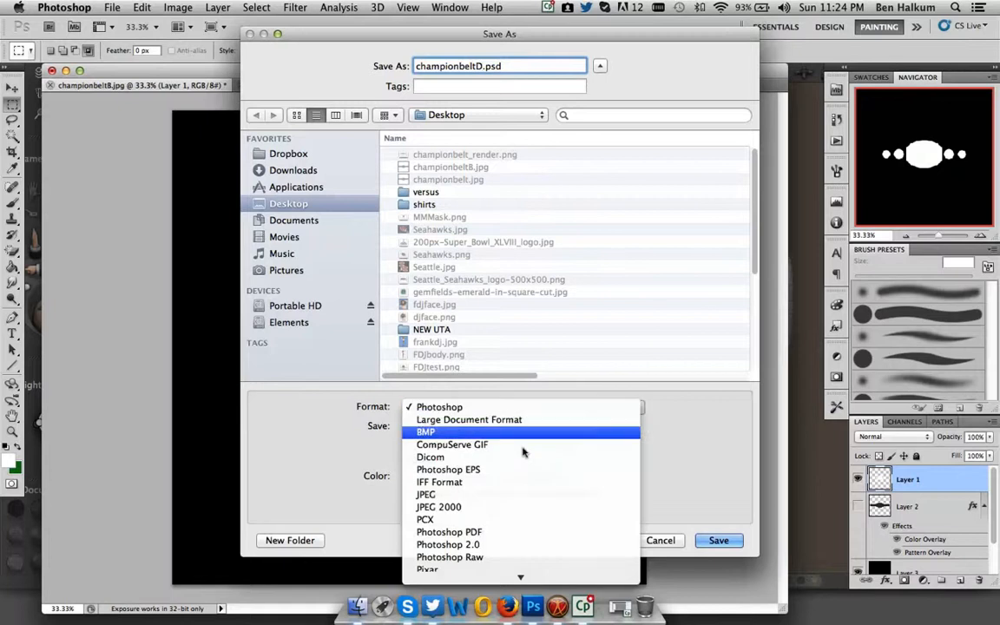
left_click(512, 492)
key("Return")
left_click(577, 204)
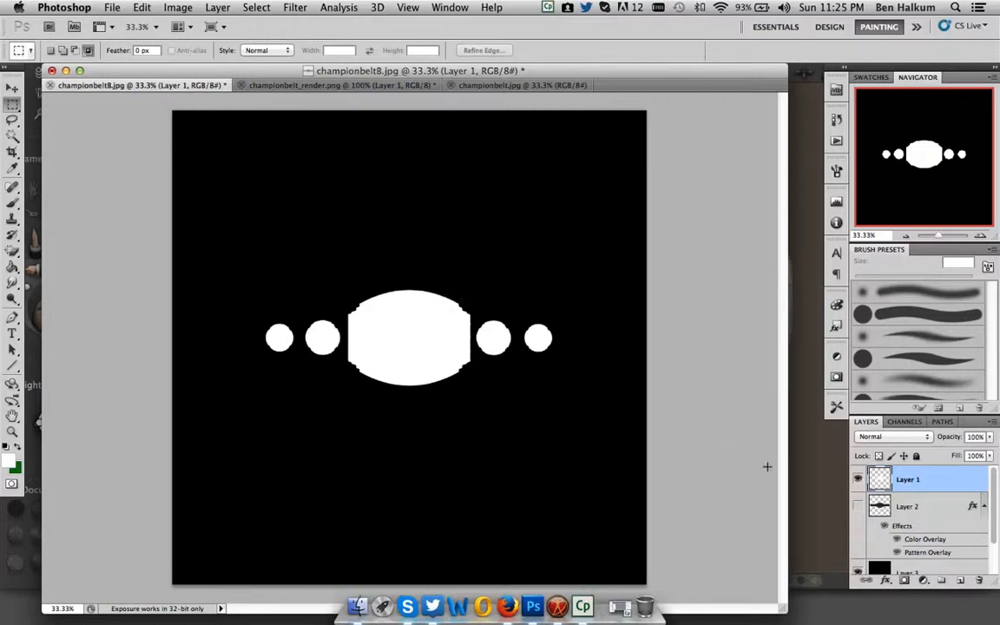
Switch to Poser and open the ChampionBelt's belt material in the advanced view of the Material room.
left_click(810, 466)
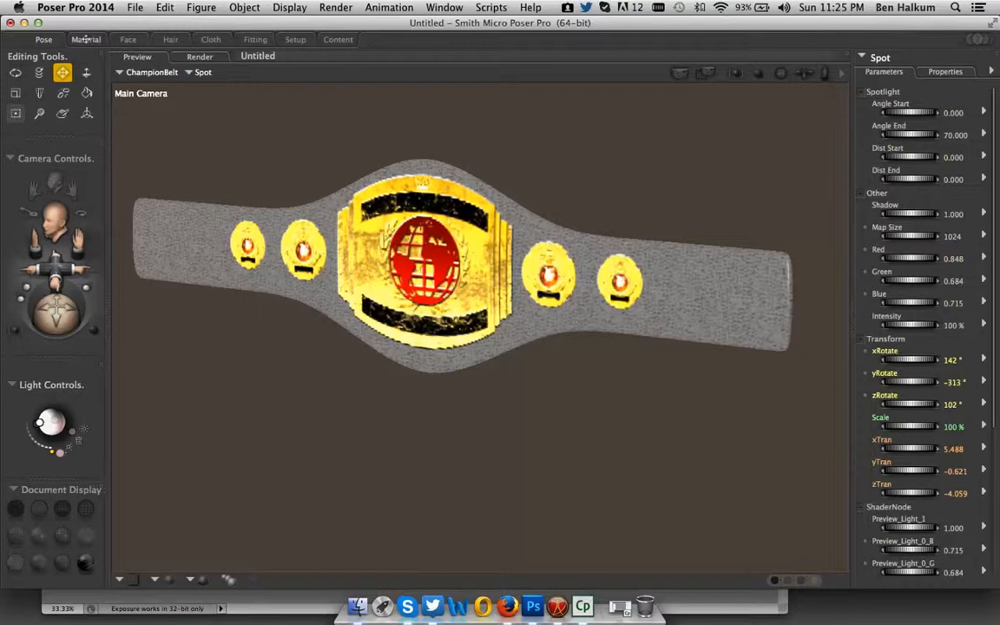
left_click(86, 40)
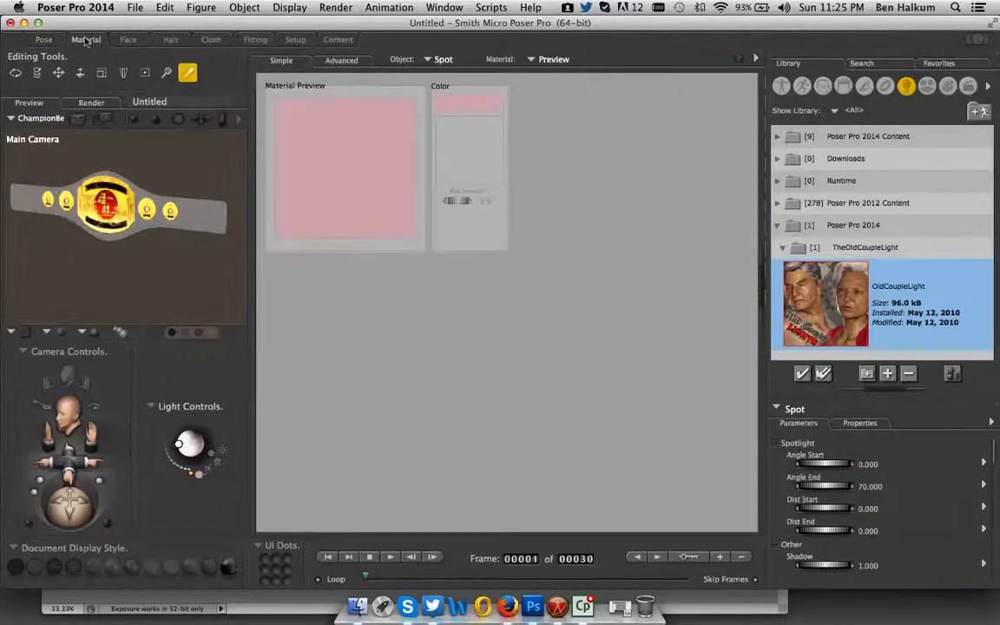
left_click(445, 59)
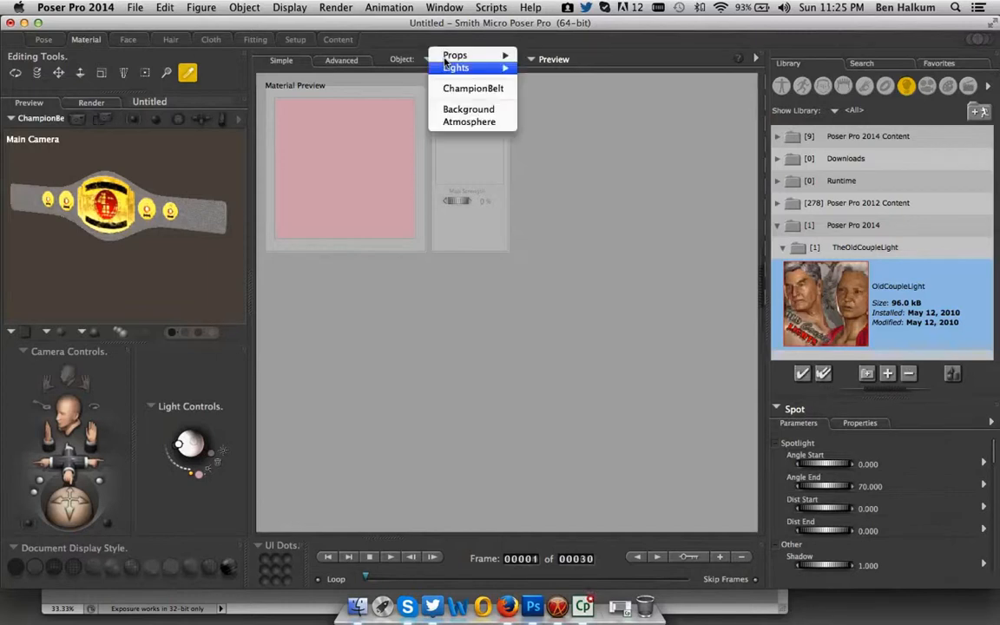
left_click(560, 71)
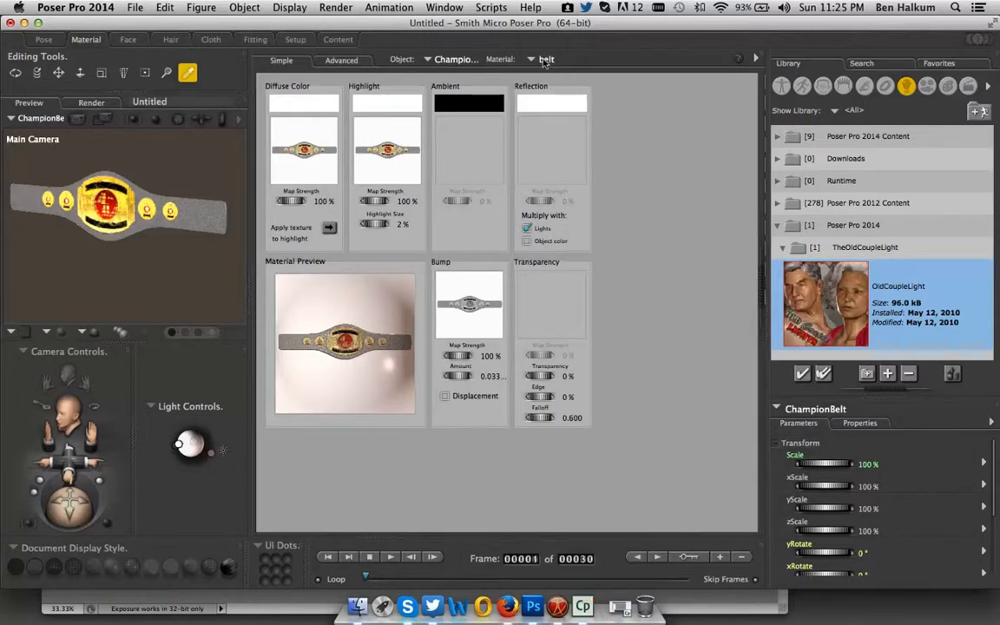
left_click(341, 62)
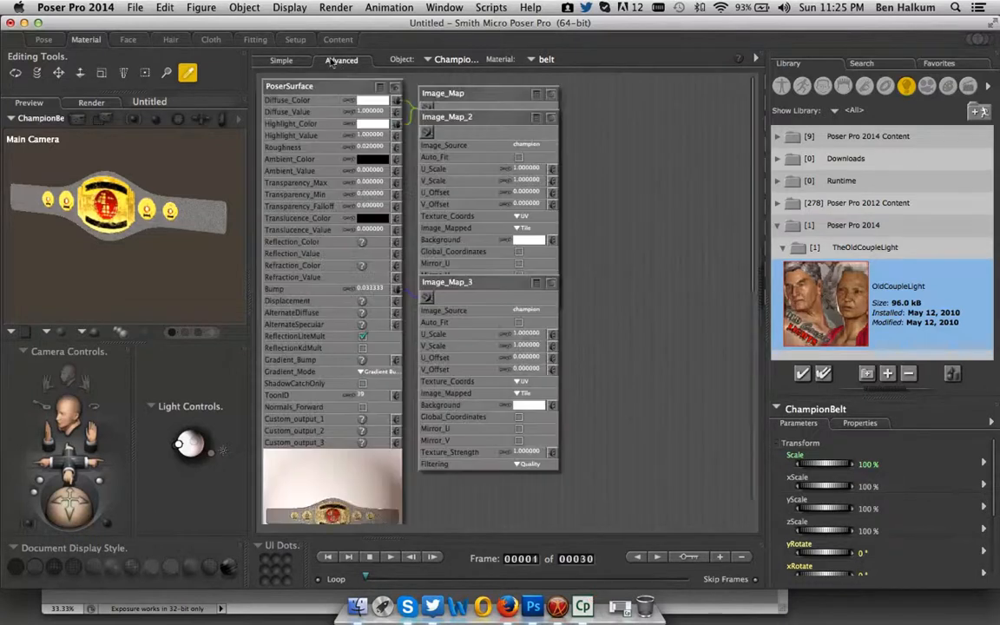
Move the Image_Map and Image_Map_2 nodes away from the PoserSurface node and preview the images of all three image map nodes.
left_click_drag(484, 93, 659, 87)
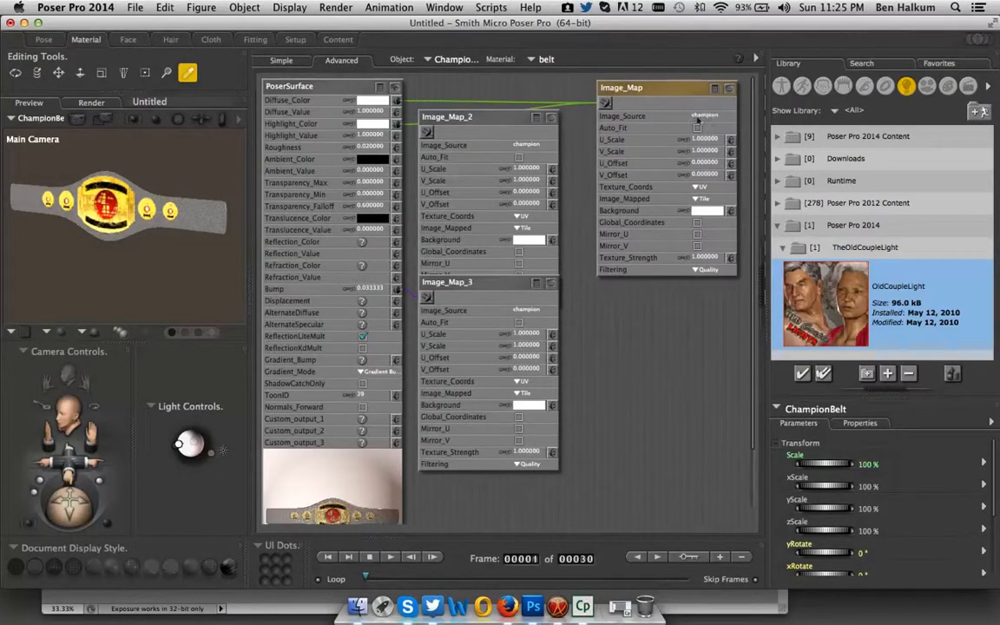
left_click(727, 88)
left_click(728, 89)
left_click(551, 119)
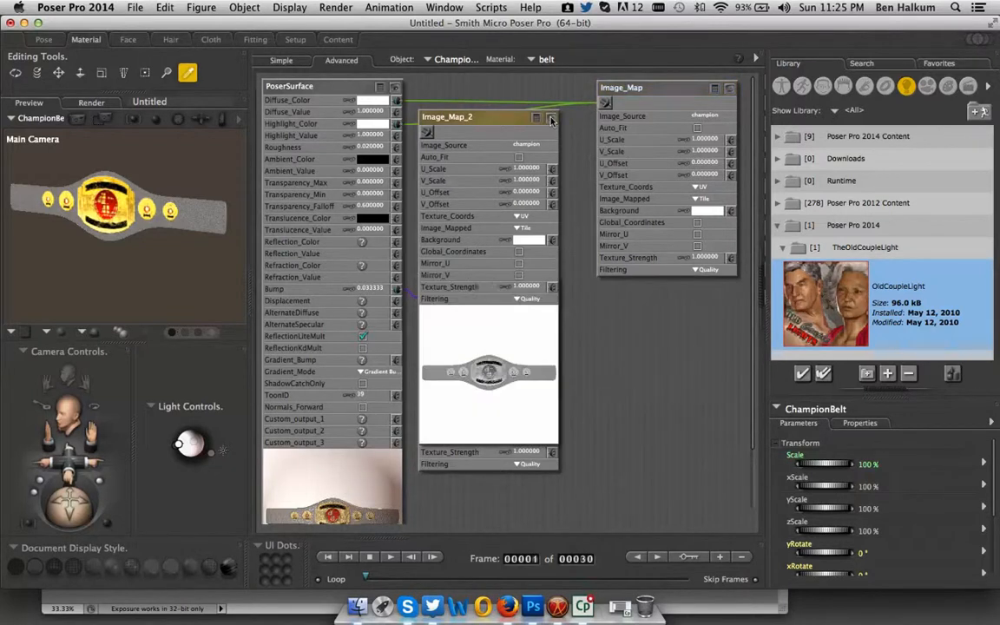
left_click(552, 118)
left_click_drag(474, 116, 649, 122)
left_click(549, 283)
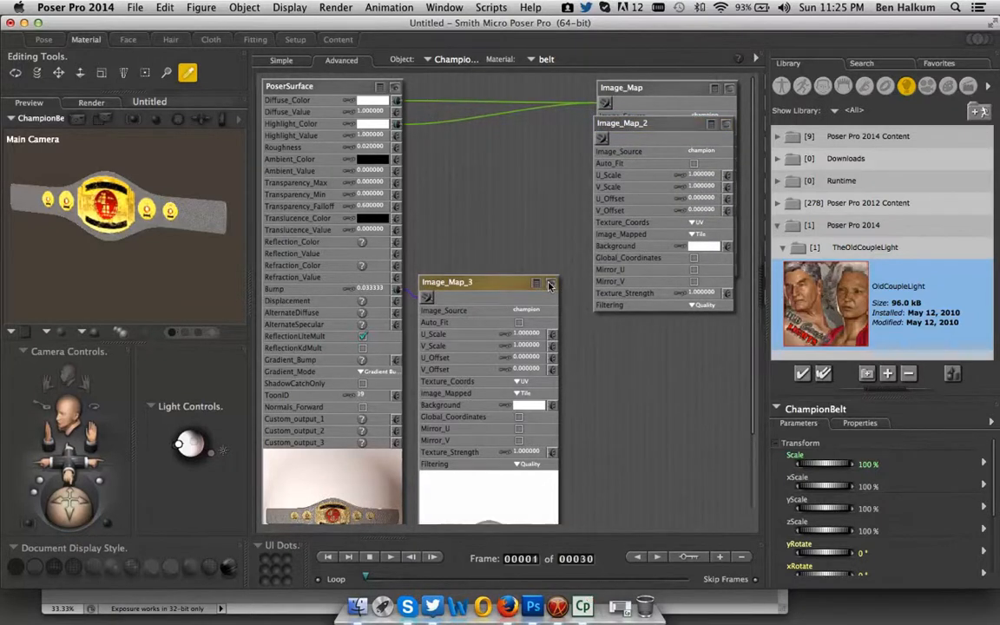
Collapse the Image_Map_3 preview, move that node away from PoserSurface, and attach a new 2D image_map node to the Displacement channel.
left_click(549, 284)
left_click_drag(491, 282, 652, 296)
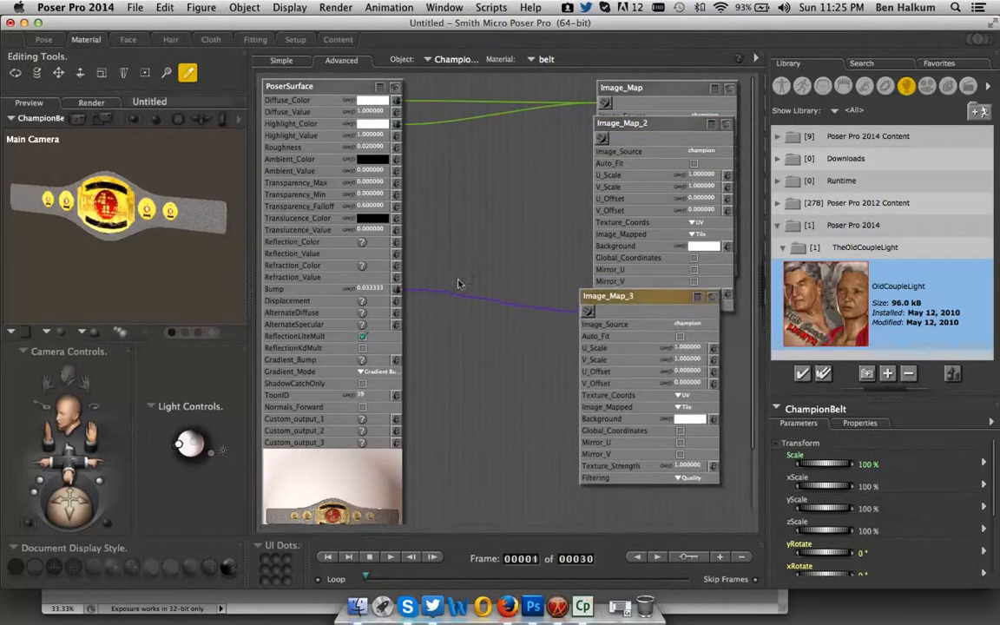
left_click(395, 300)
mouse_move(414, 304)
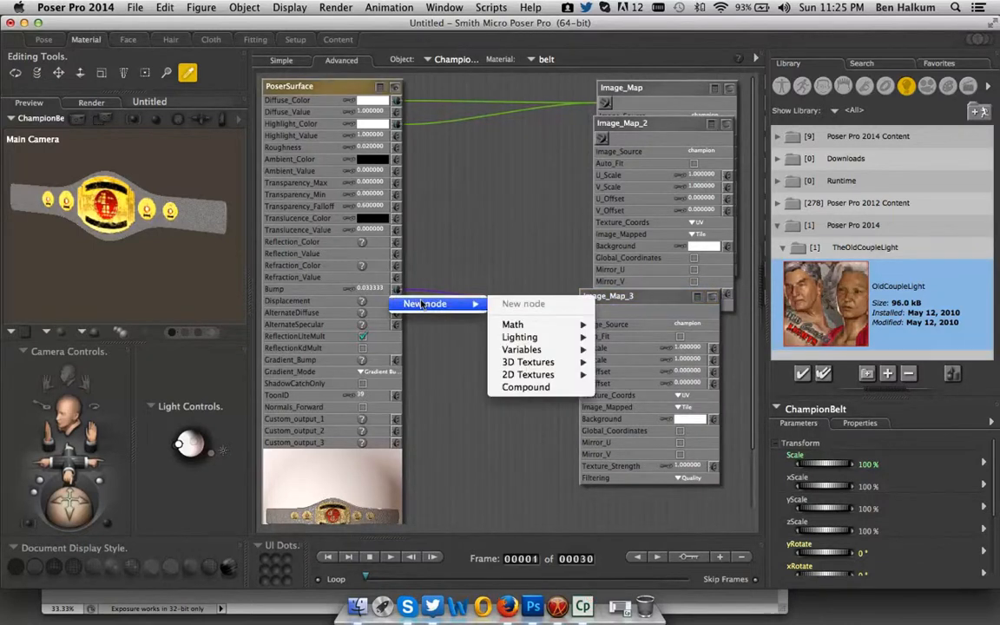
mouse_move(555, 374)
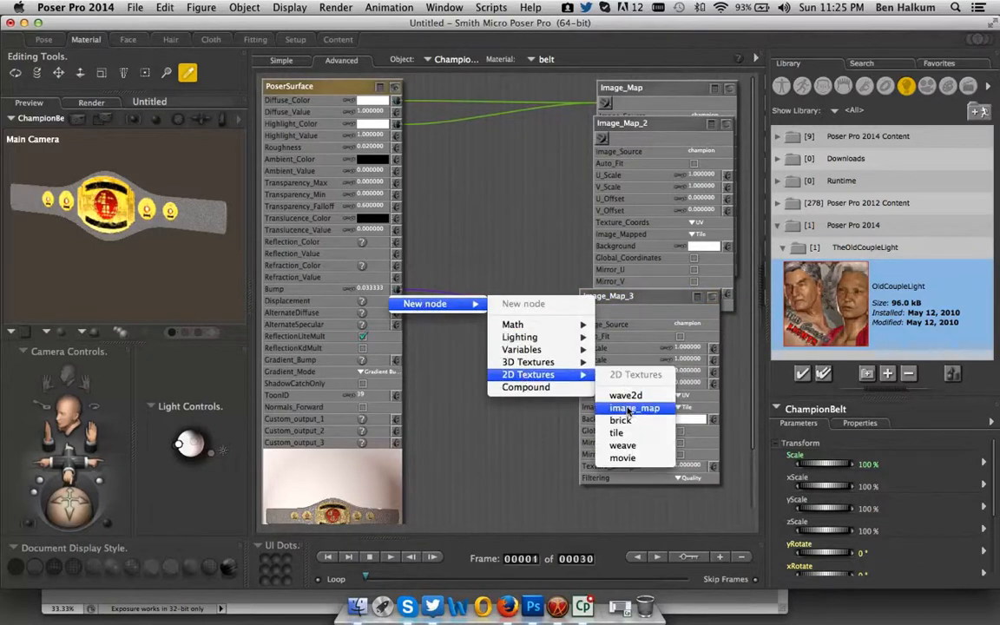
left_click(629, 409)
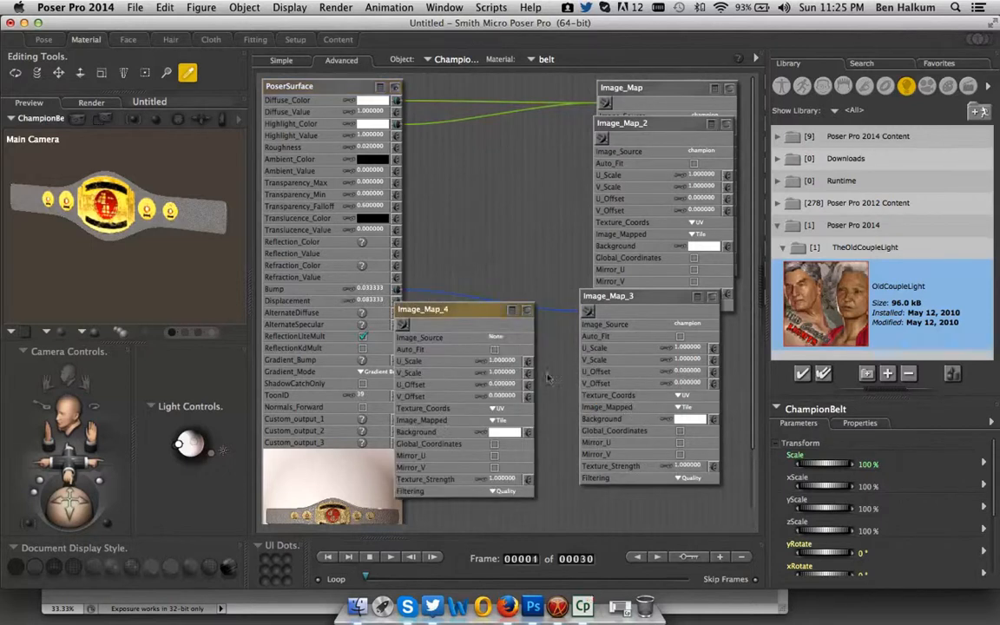
Load championbeltD.jpg from the Desktop as the displacement node's image source and reduce its Texture_Strength to about 0.464.
left_click(498, 337)
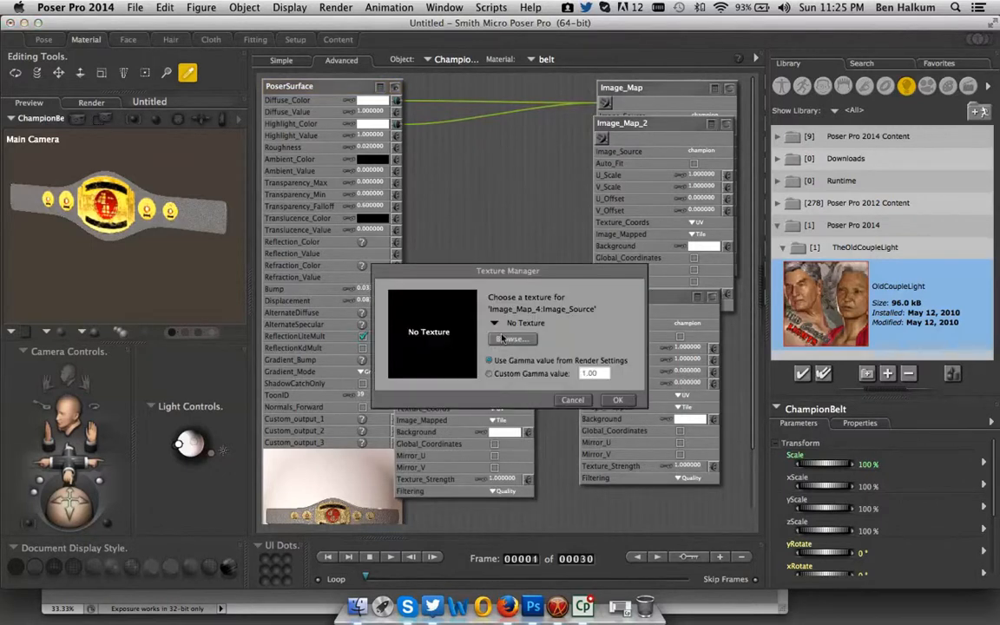
left_click(504, 339)
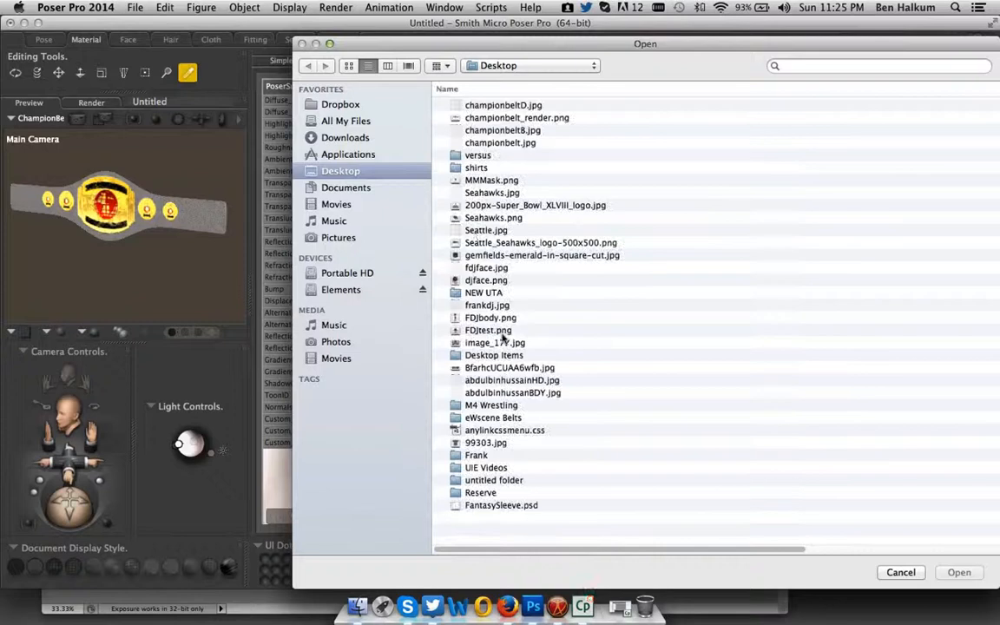
left_click(504, 106)
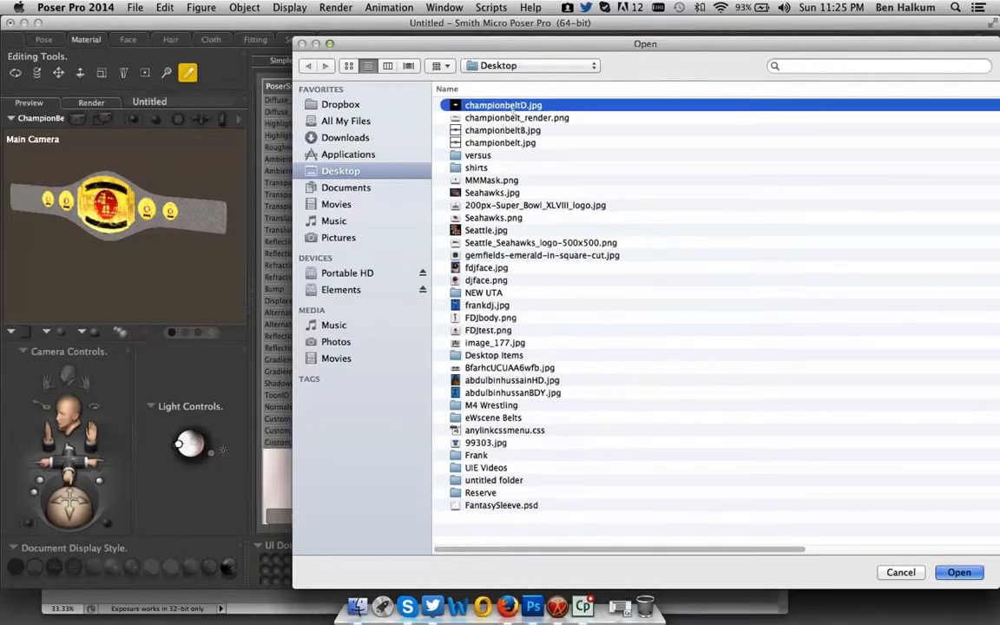
key("Return")
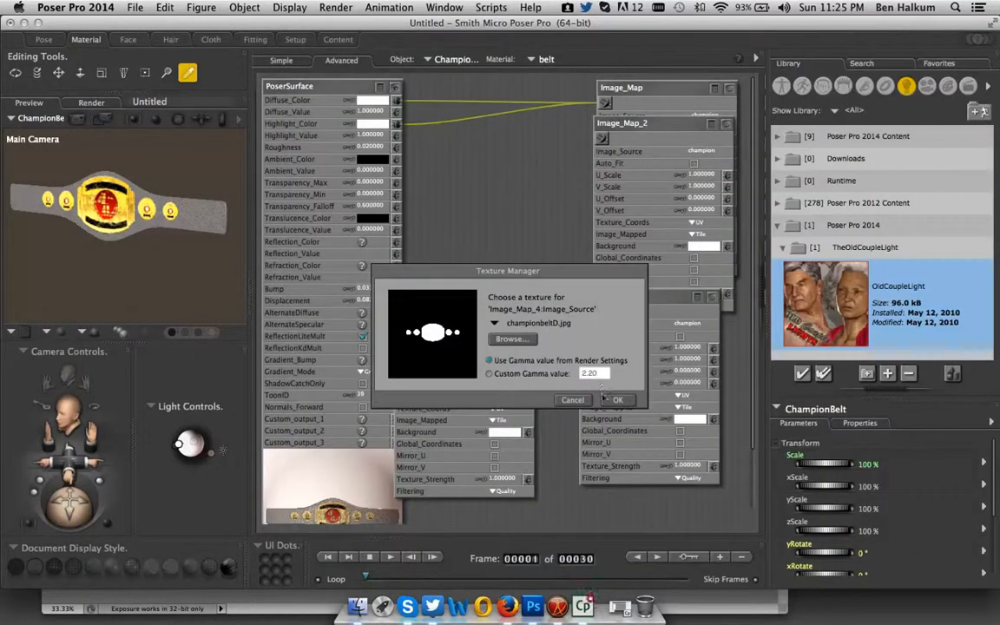
left_click(616, 399)
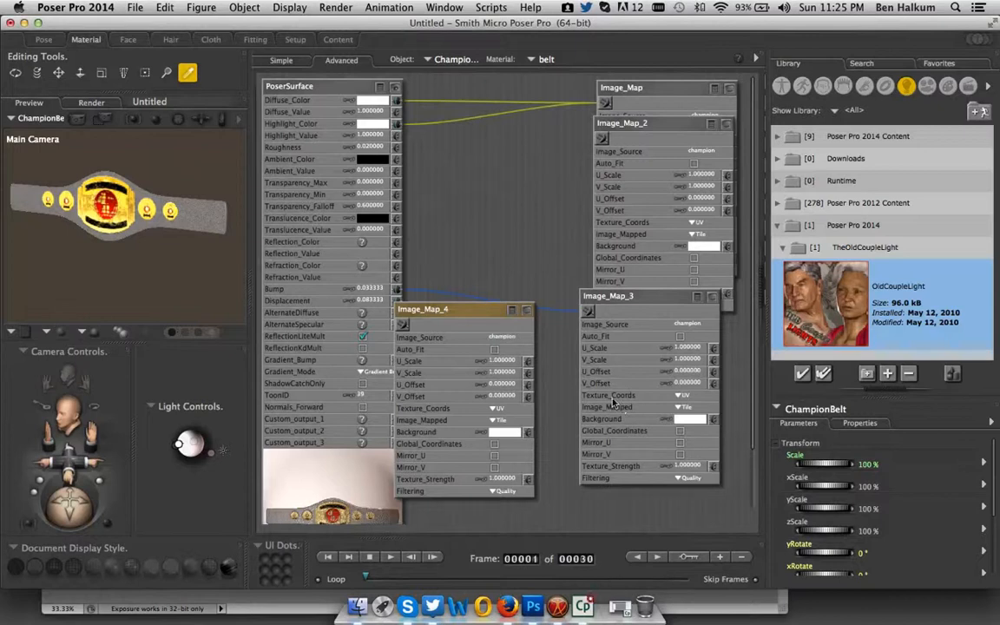
left_click(502, 479)
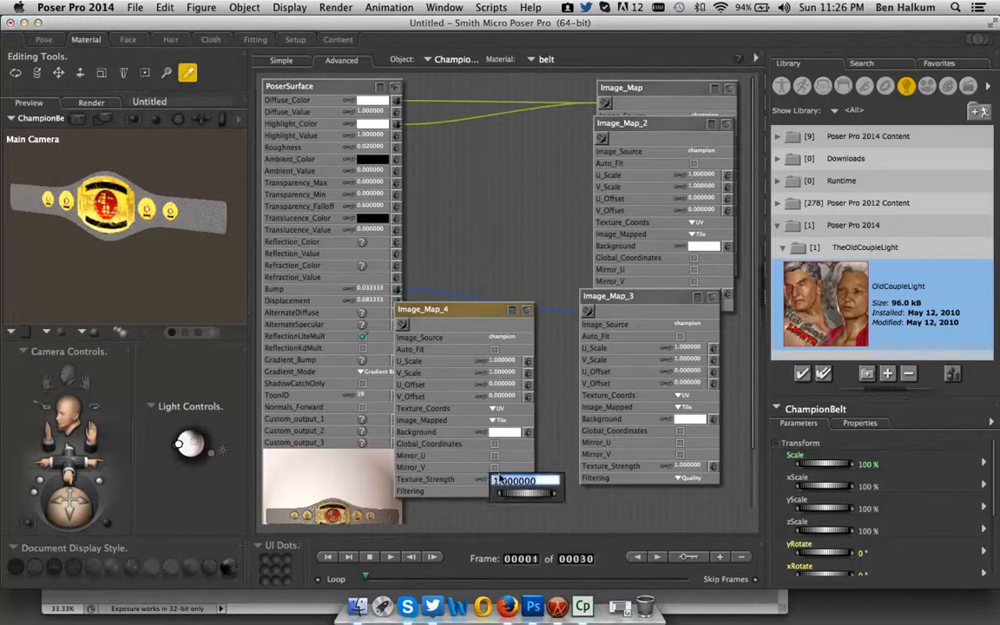
left_click_drag(521, 496, 522, 496)
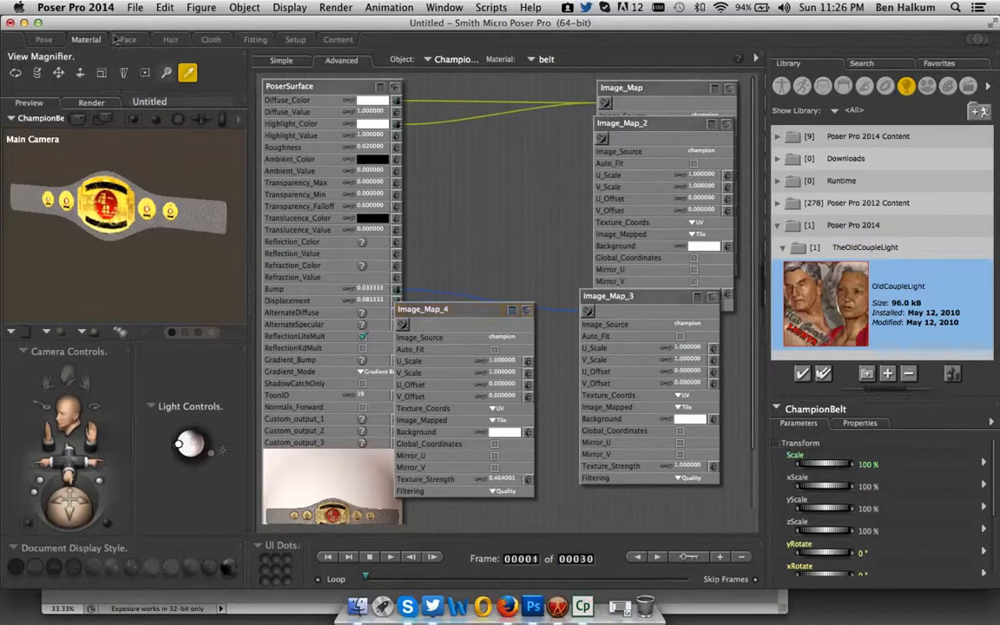
Return to the Pose room, turn the camera slightly around the belt, and render it in FireFly with manual settings and displacement maps enabled.
left_click(43, 39)
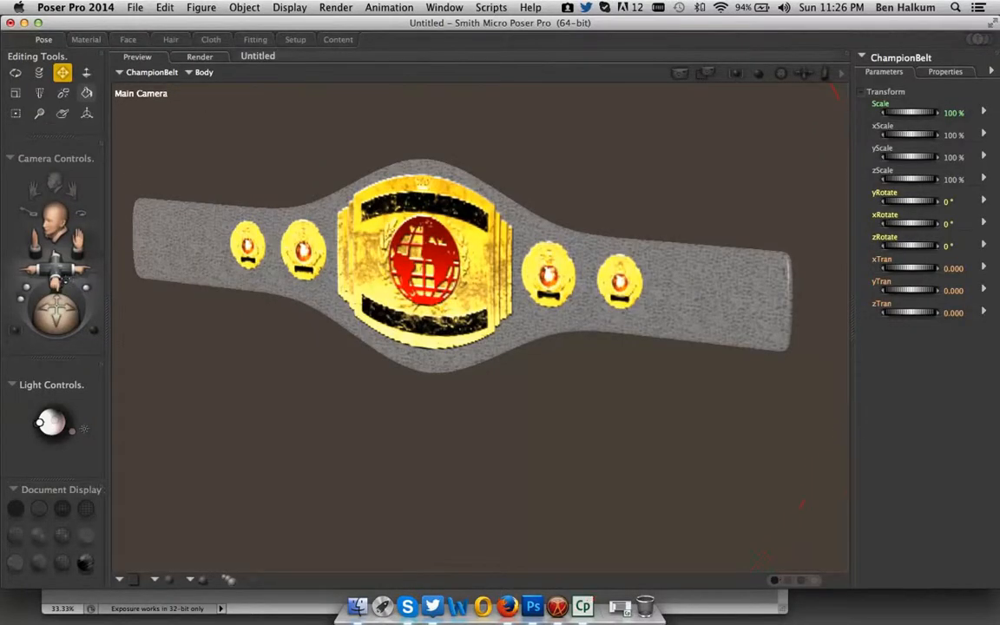
key("r")
left_click_drag(53, 302, 48, 302)
left_click(334, 7)
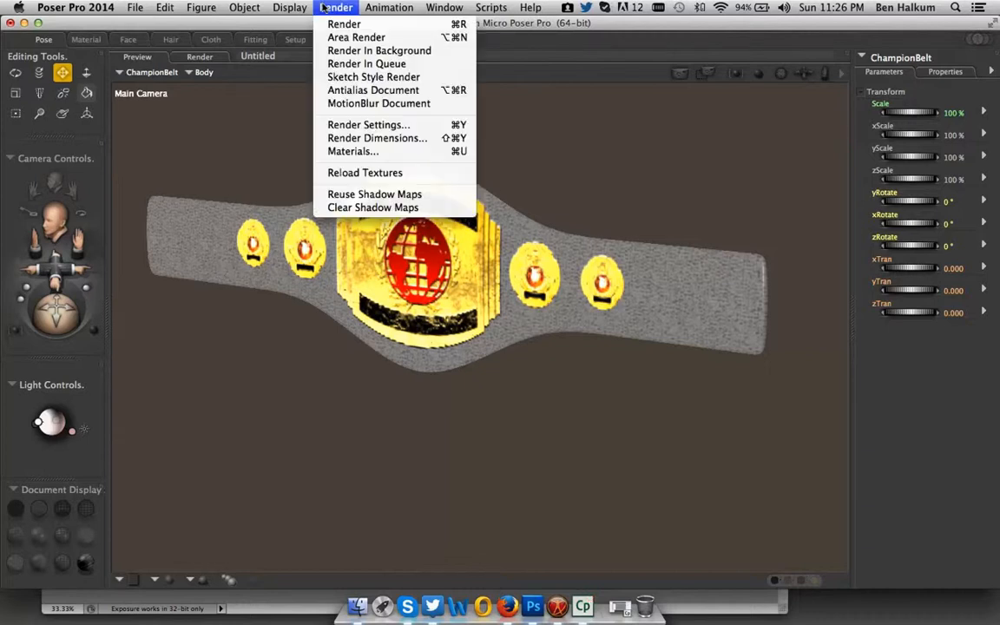
left_click(356, 124)
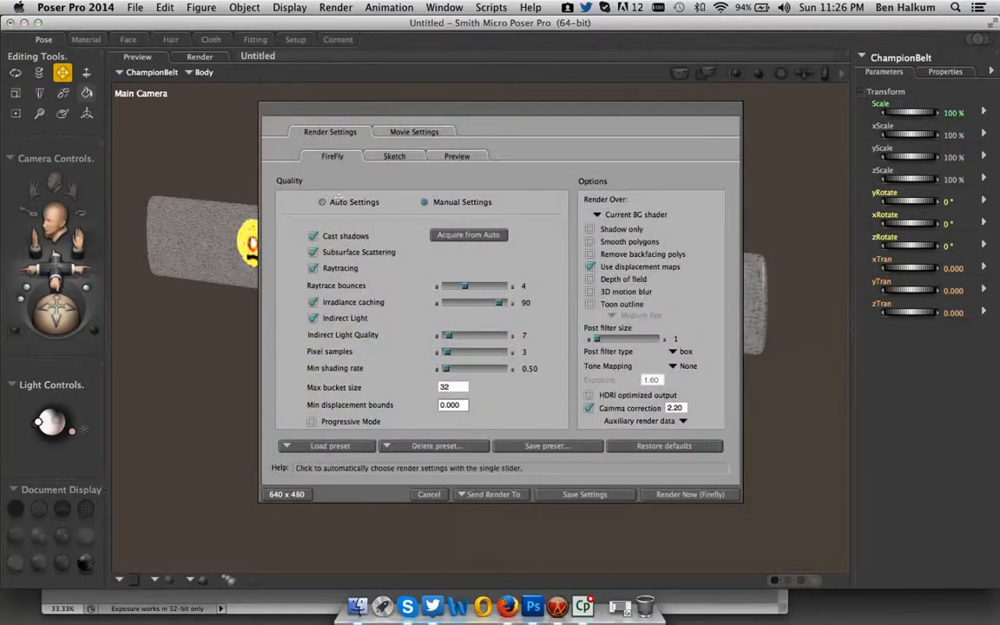
left_click(323, 201)
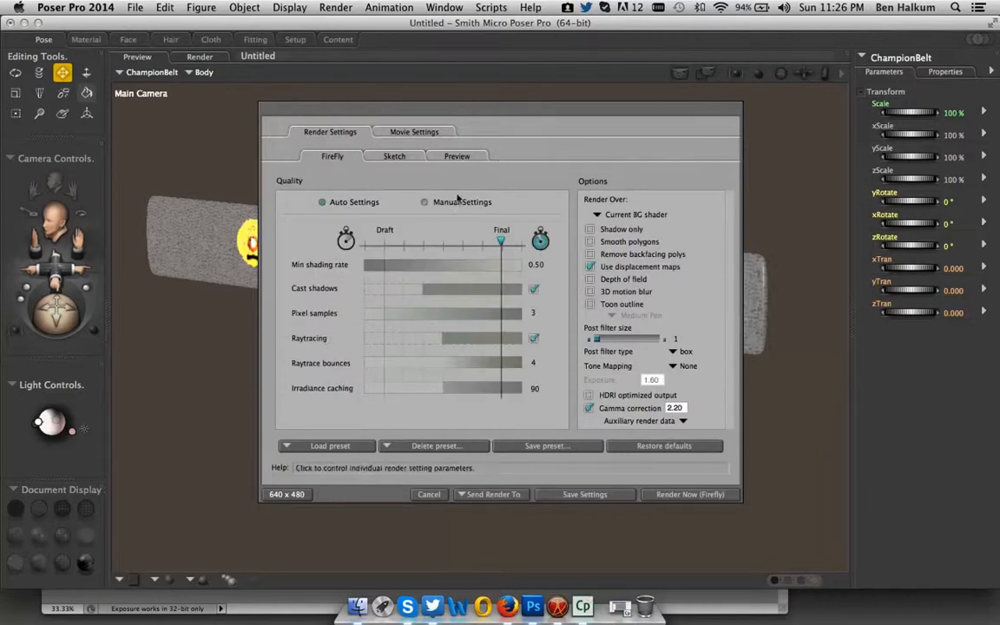
left_click(459, 200)
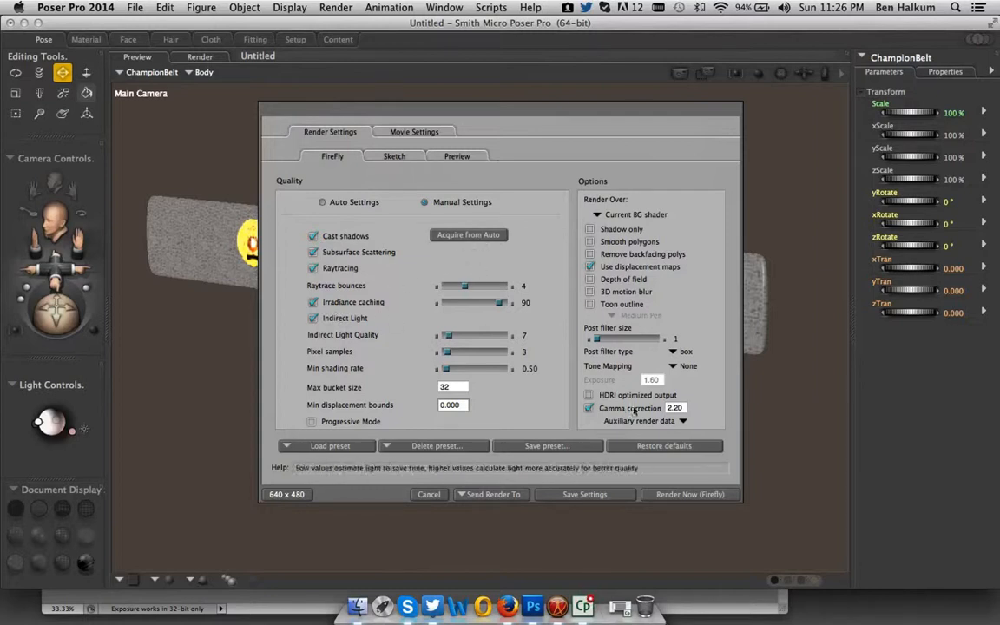
left_click(688, 494)
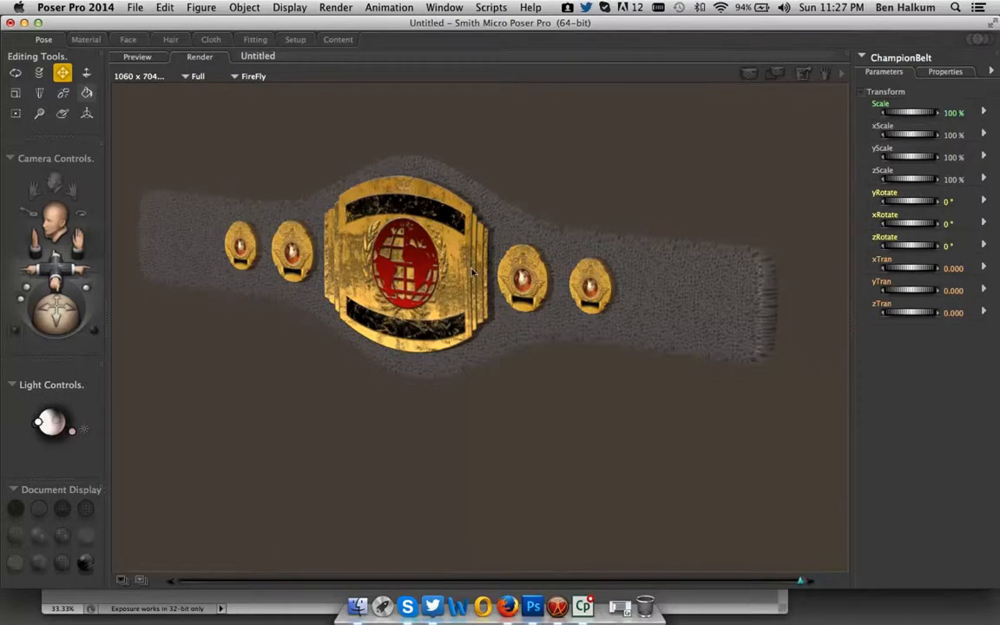
Export the rendered belt image to the Desktop as a PNG file named championbelt_render2.
left_click(134, 8)
mouse_move(176, 149)
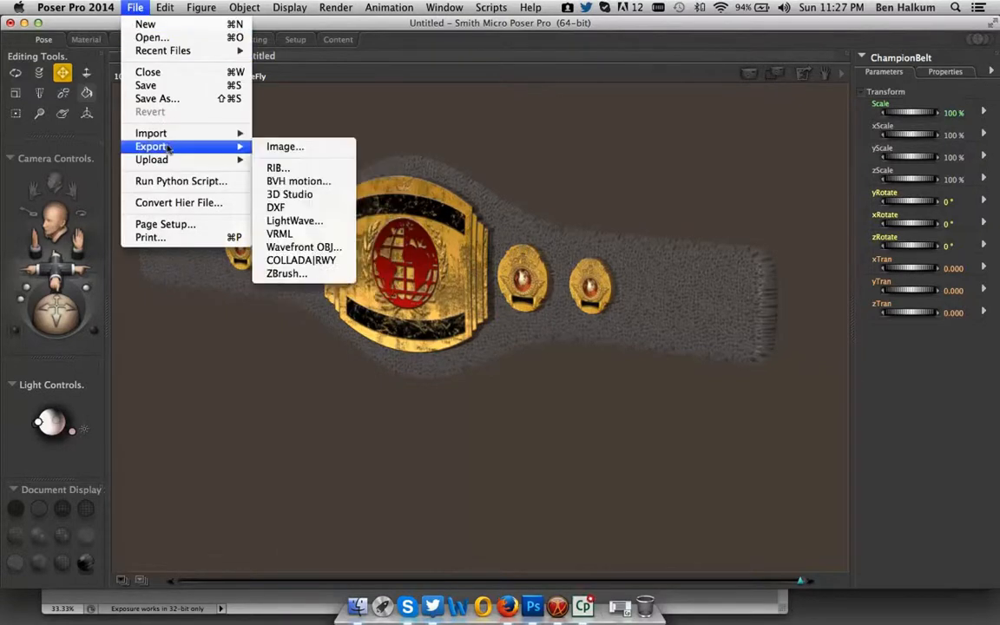
left_click(266, 149)
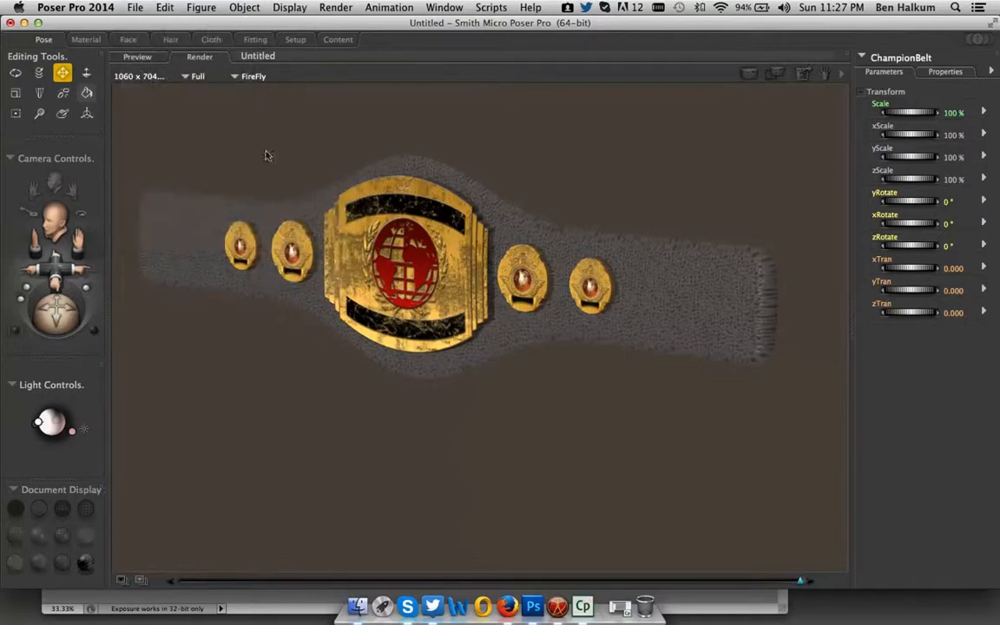
left_click(130, 9)
mouse_move(182, 147)
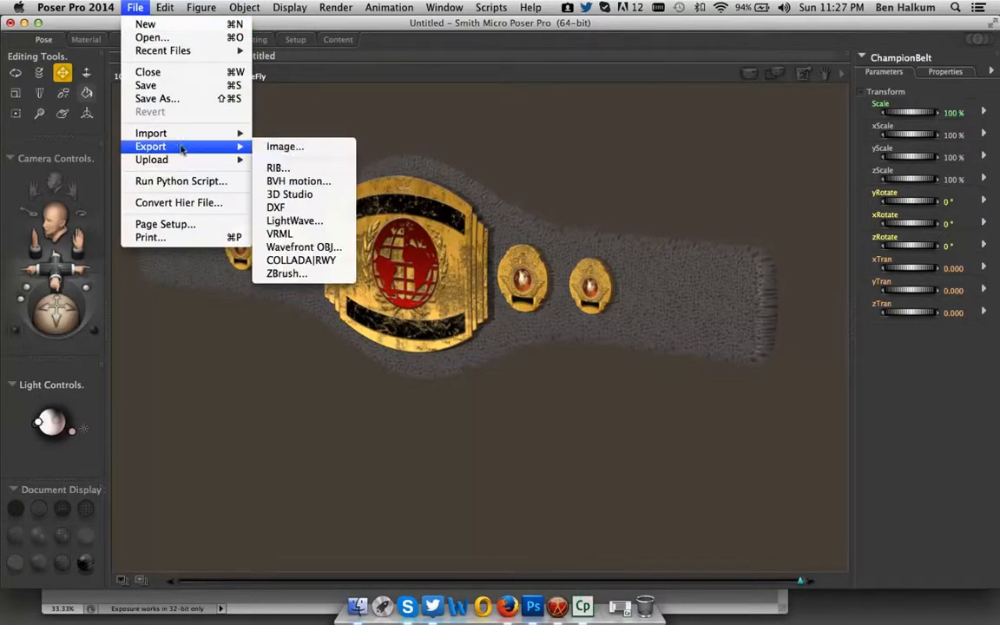
left_click(285, 147)
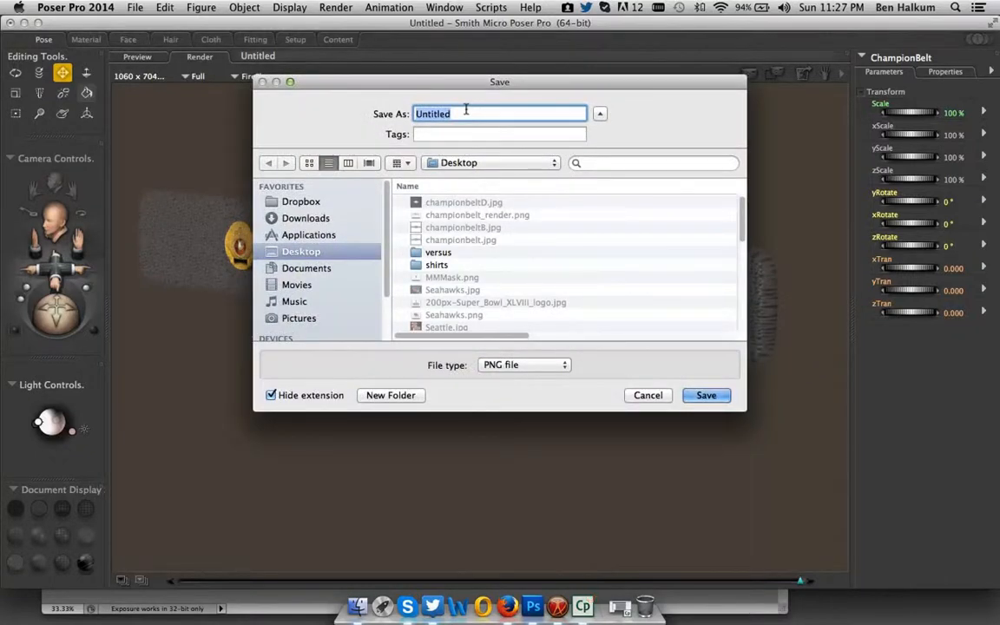
type("championbelt")
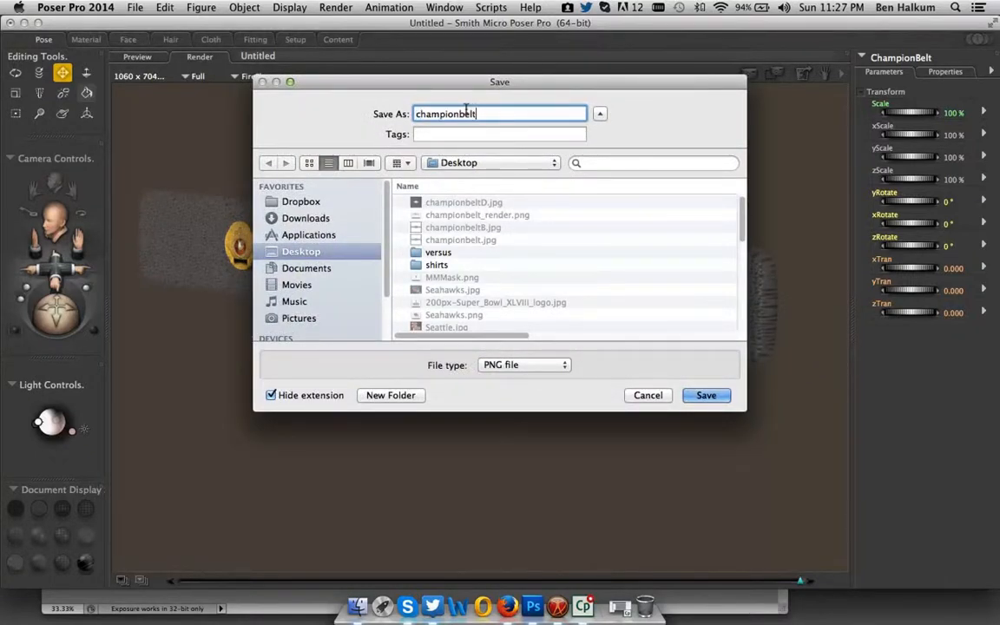
type("_render2")
left_click(712, 392)
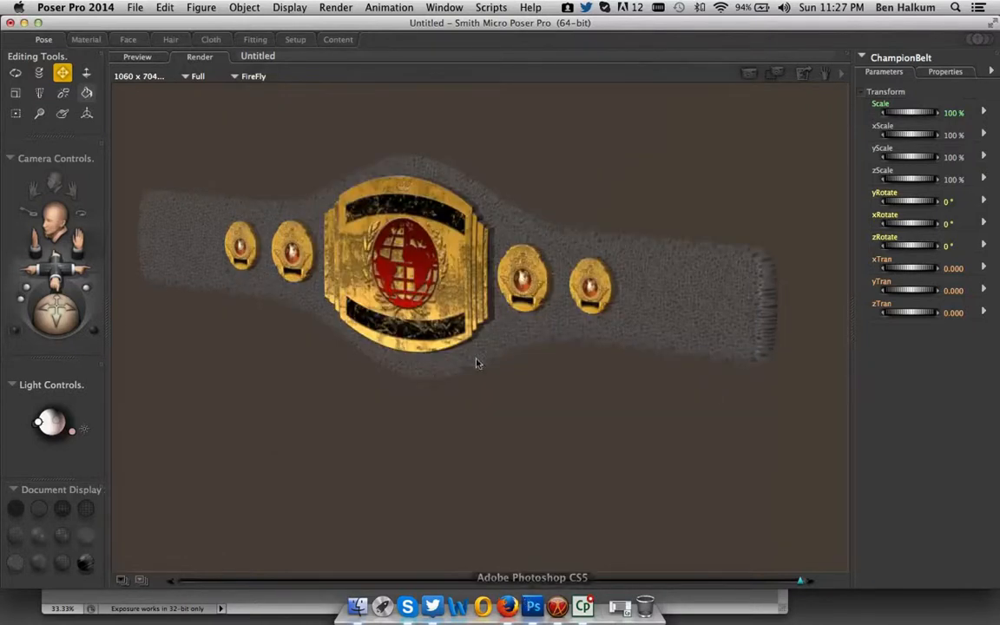
Switch to Photoshop and open championbelt_render2.png from the Desktop.
left_click(531, 605)
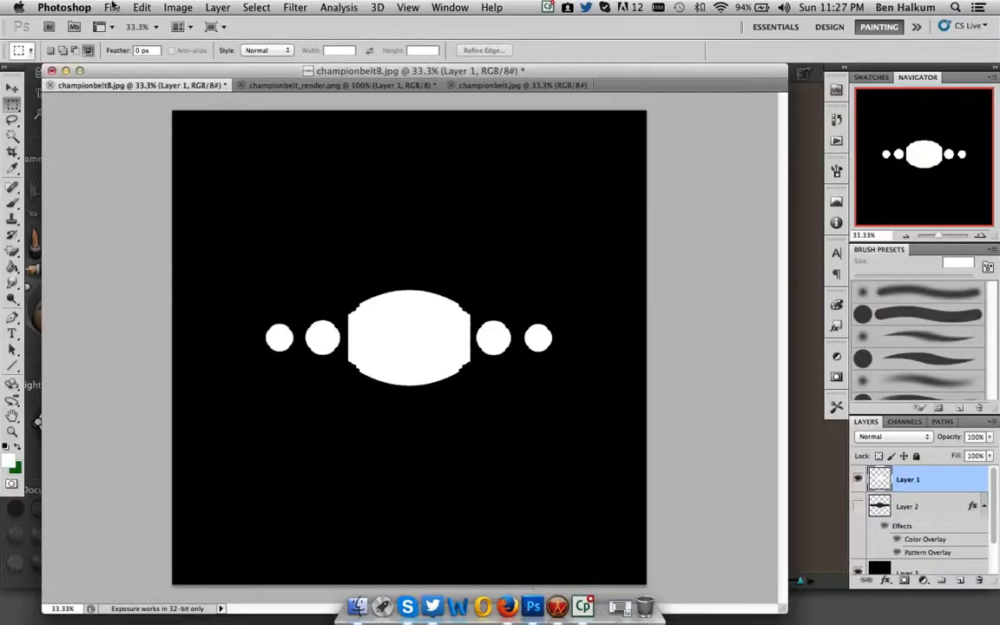
left_click(112, 7)
left_click(122, 37)
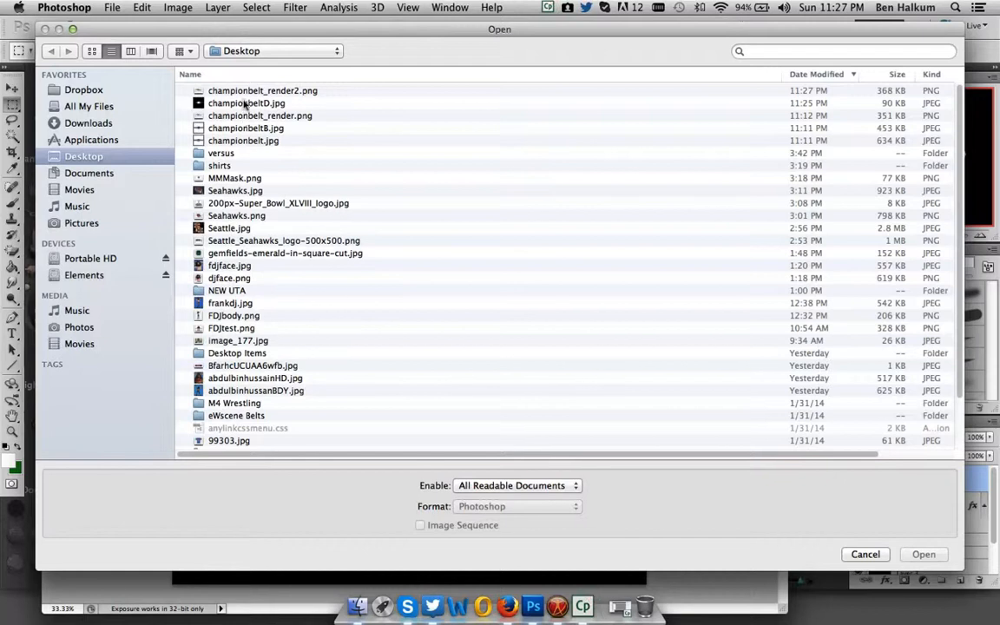
double_click(213, 91)
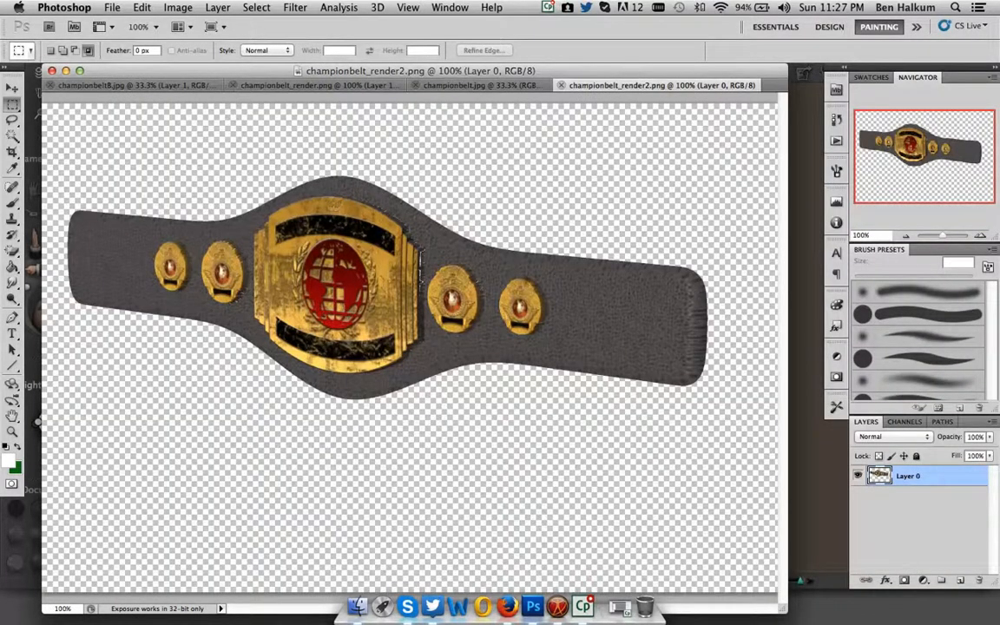
Add a Drop Shadow effect to the belt render's Layer 0 and choose the S-curve contour preset for it.
right_click(927, 476)
left_click(851, 284)
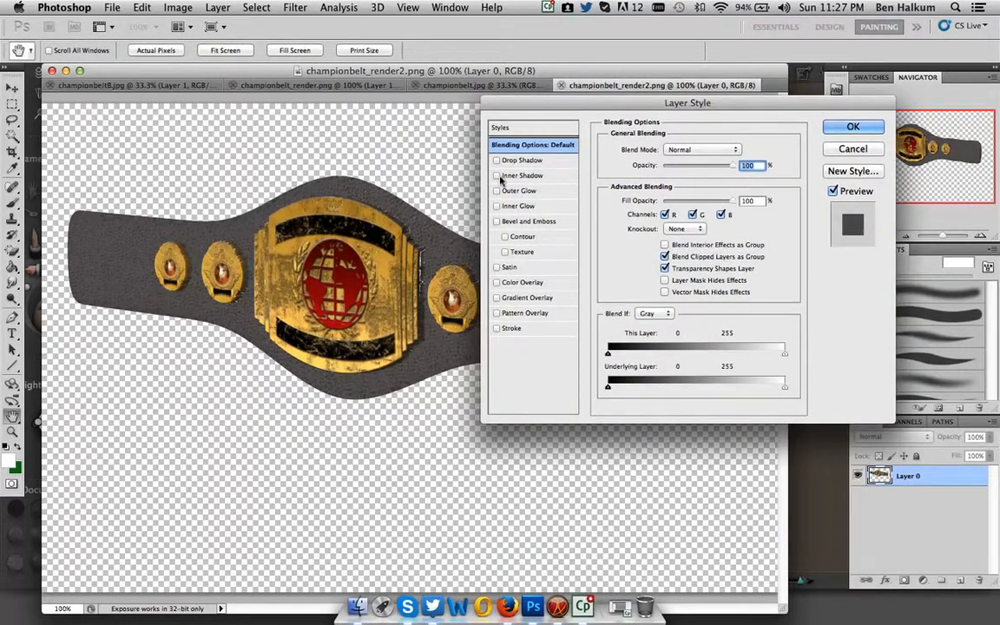
left_click(497, 160)
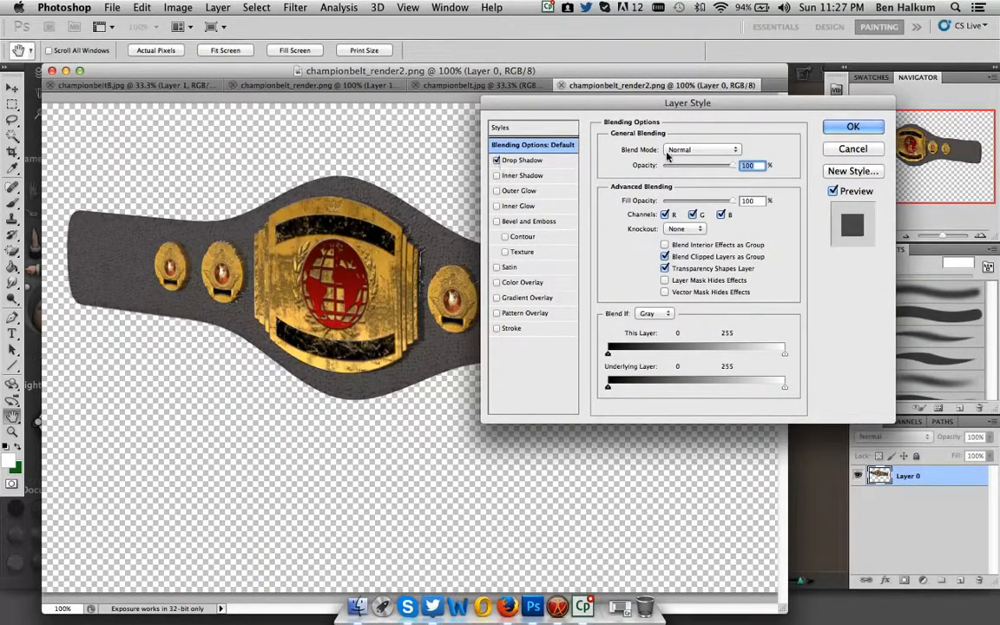
left_click(540, 162)
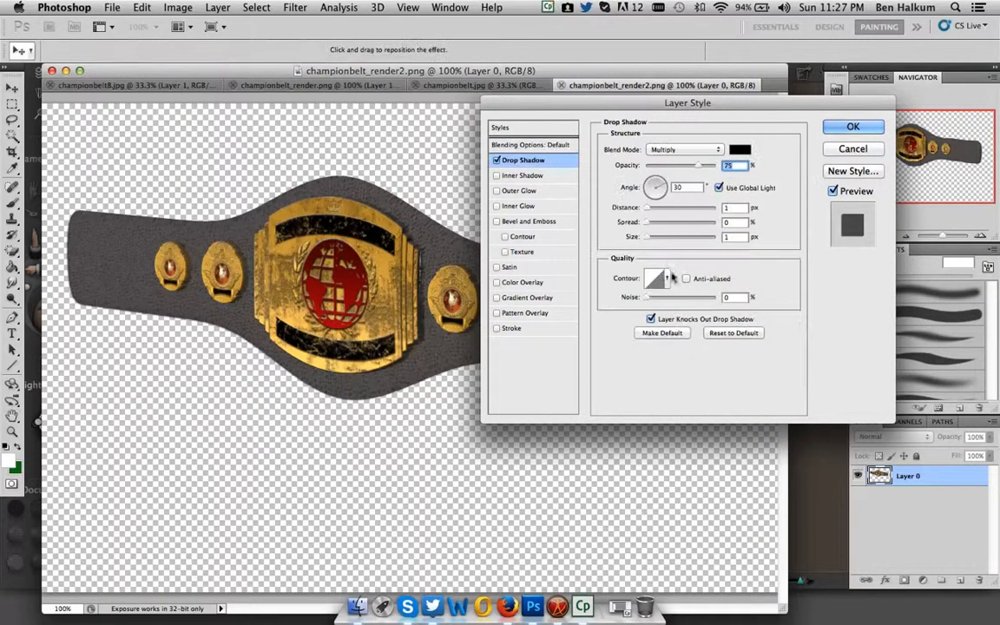
left_click(656, 278)
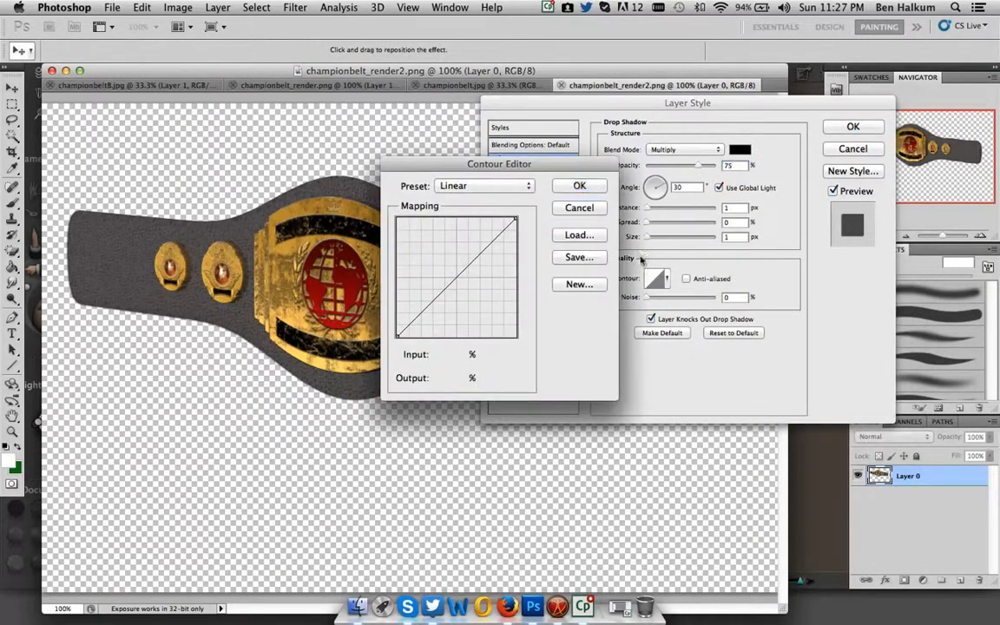
left_click(579, 208)
left_click(666, 278)
left_click(700, 308)
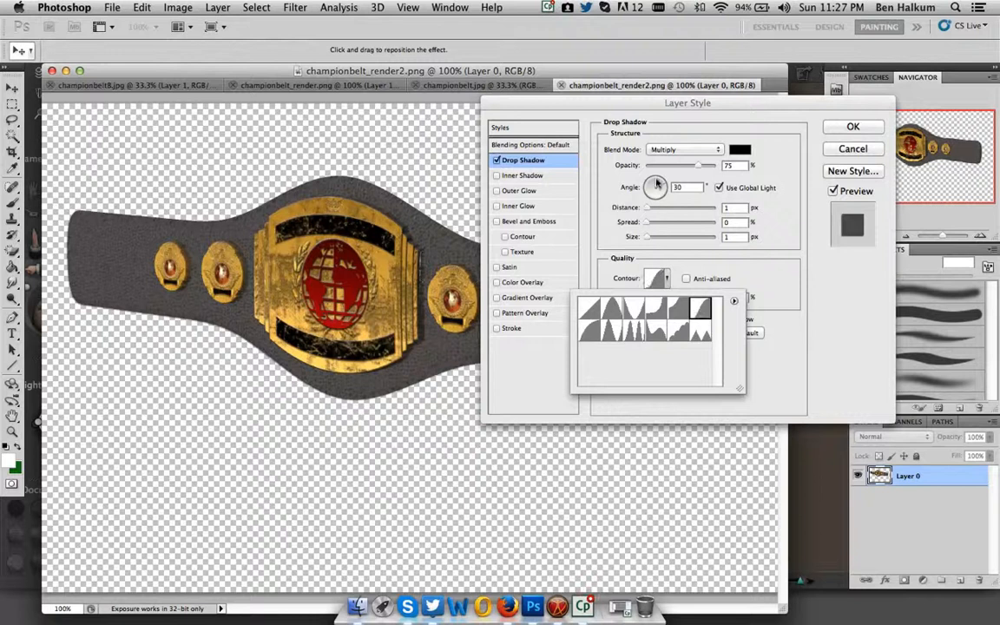
Apply the belt render's Drop Shadow with 100% opacity, a 140° angle and a 4 px distance.
left_click_drag(660, 184, 711, 165)
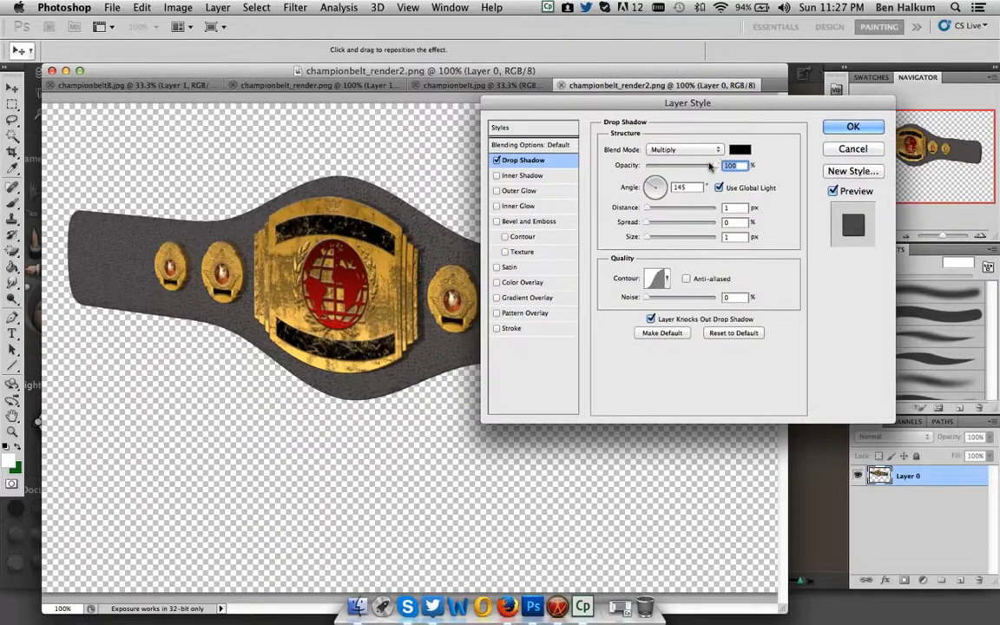
left_click_drag(644, 206, 656, 178)
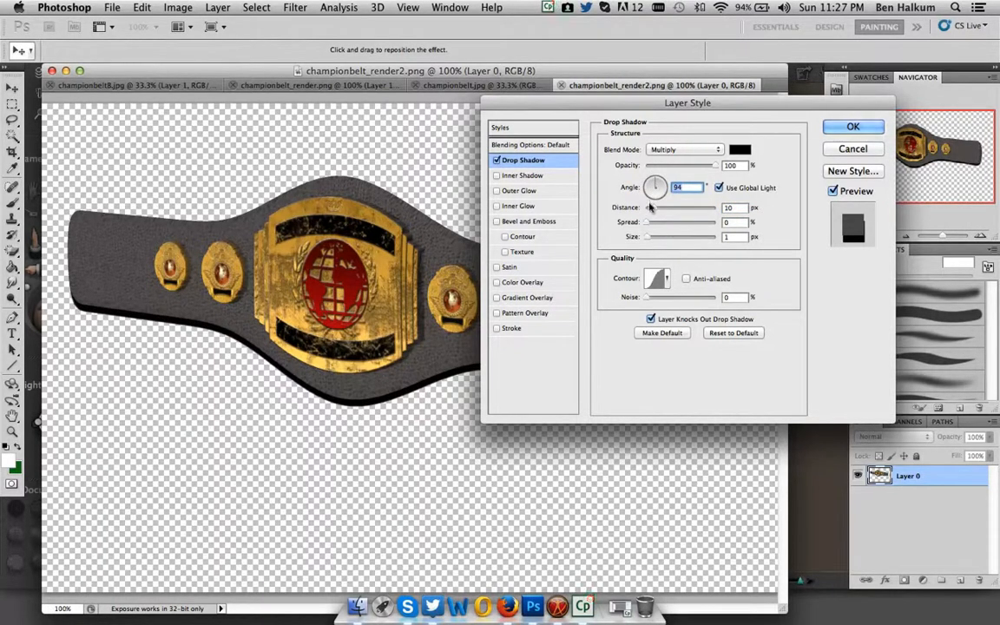
left_click_drag(651, 206, 647, 208)
left_click_drag(667, 105, 764, 371)
mouse_move(812, 438)
left_mouse_down()
mouse_move(792, 434)
mouse_move(805, 437)
left_mouse_up()
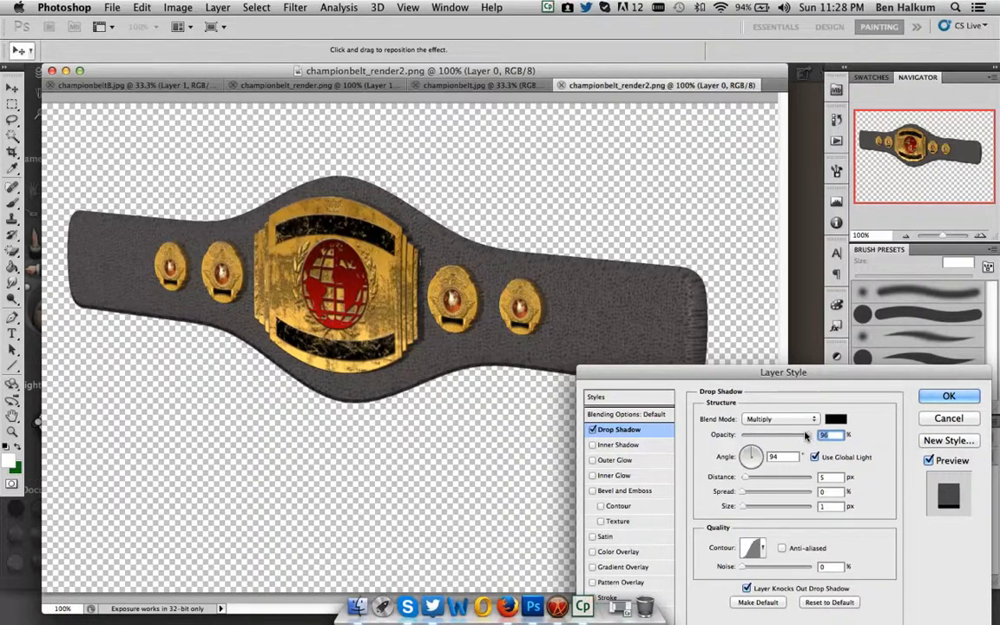
left_click_drag(745, 477, 740, 477)
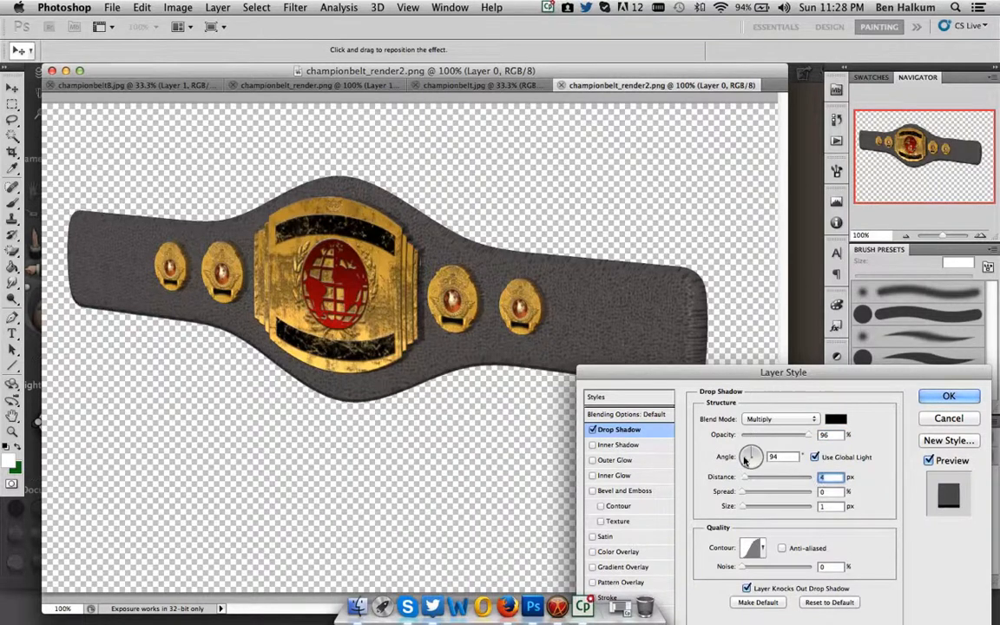
left_click(742, 449)
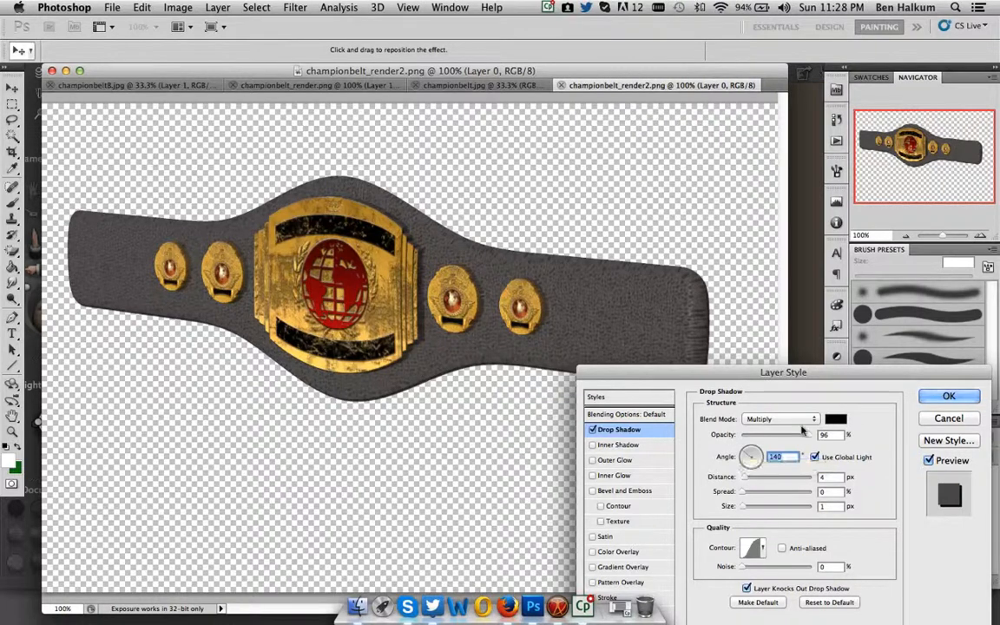
double_click(826, 435)
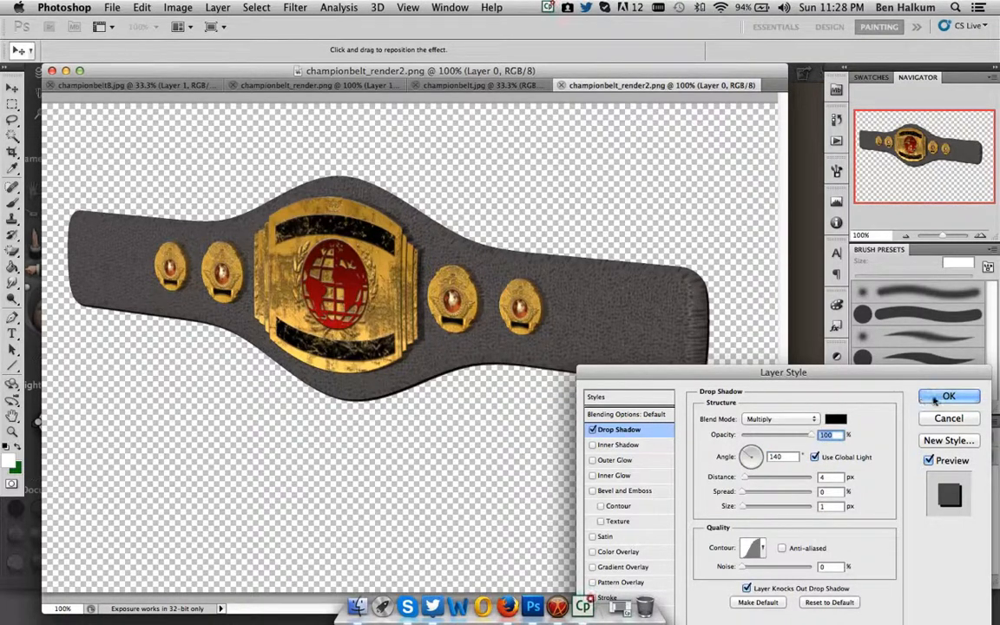
left_click(938, 397)
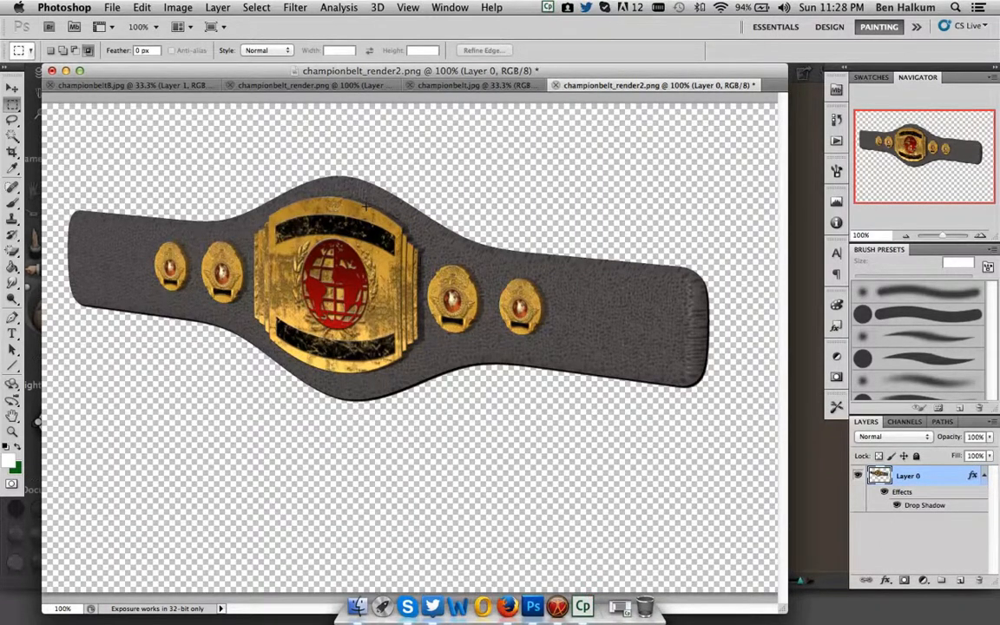
In championbeltB.jpg, scale the white plate shapes on Layer 1 to 98% height and 98% width with Free Transform.
left_click(434, 86)
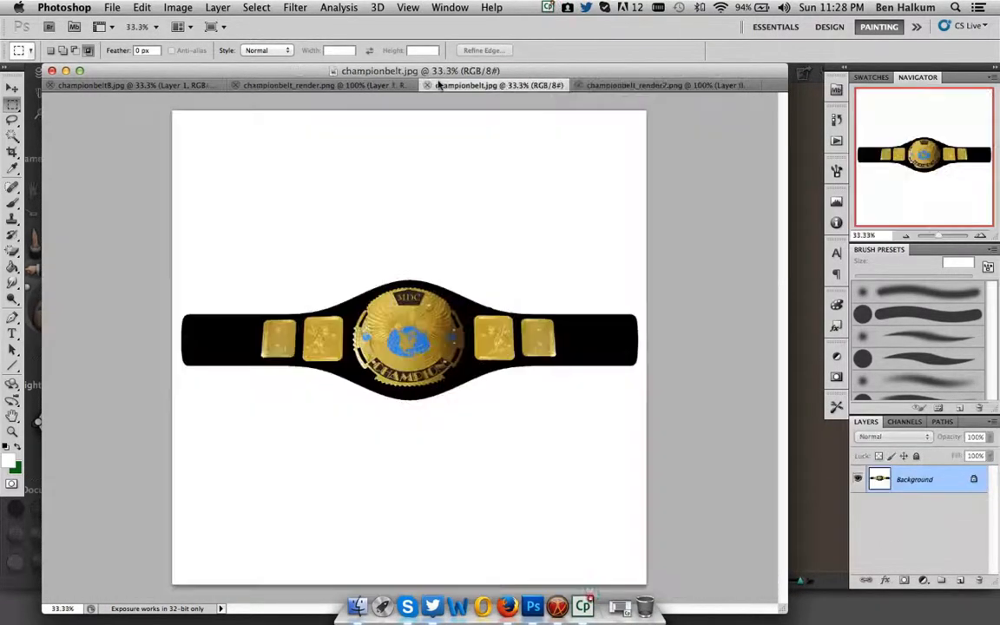
left_click(278, 85)
left_click(171, 82)
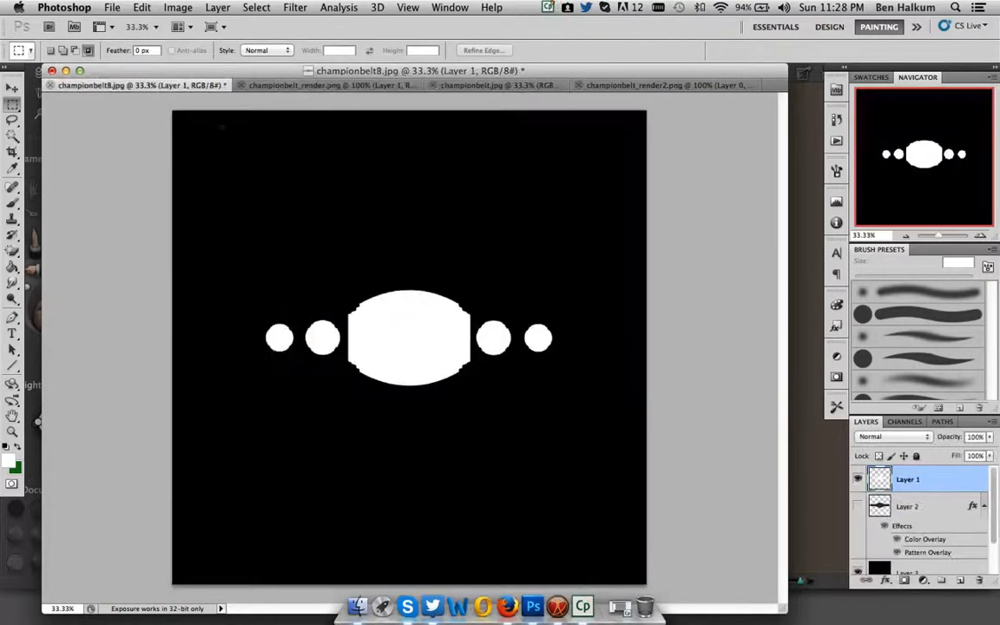
right_click(900, 484)
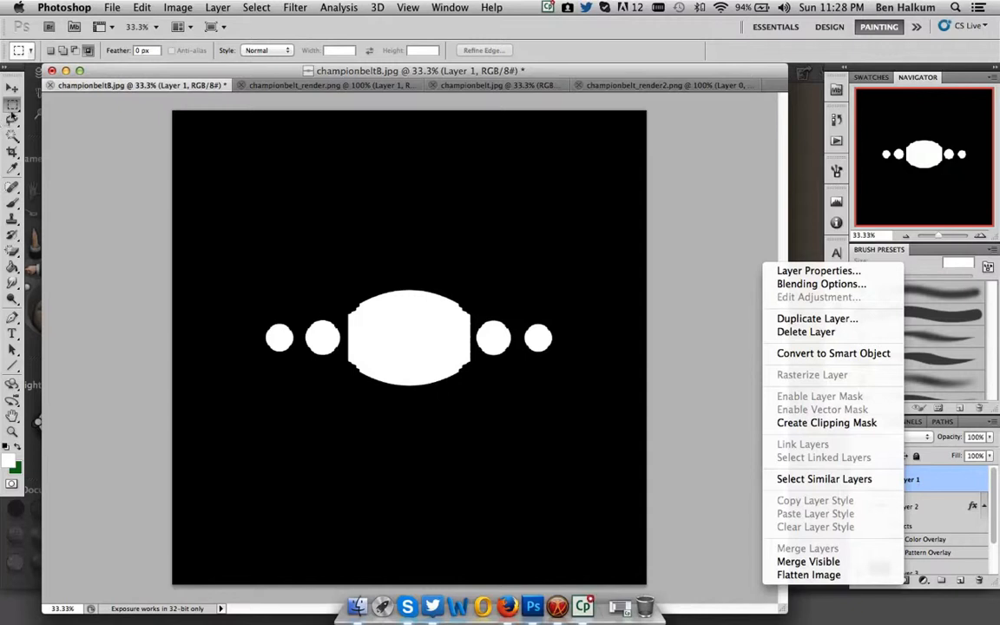
left_click(12, 119)
left_click(12, 119)
right_click(387, 323)
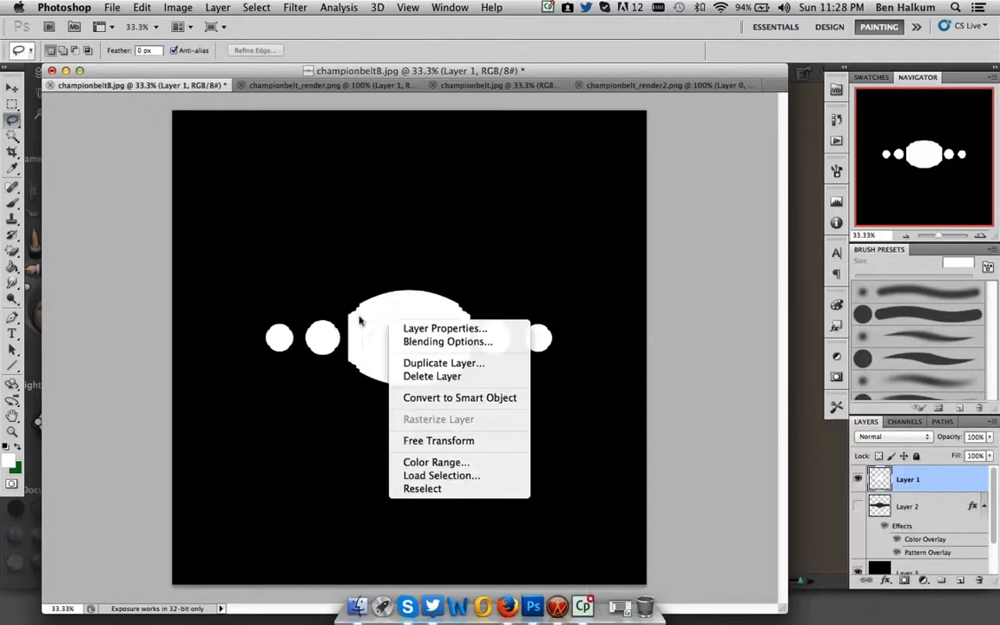
left_click(436, 441)
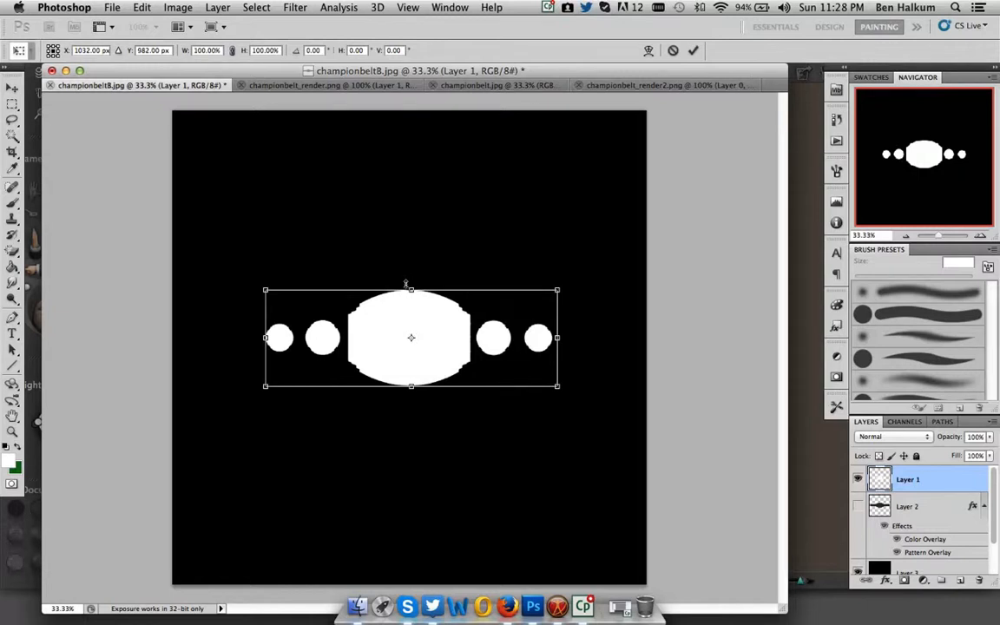
left_click(255, 50)
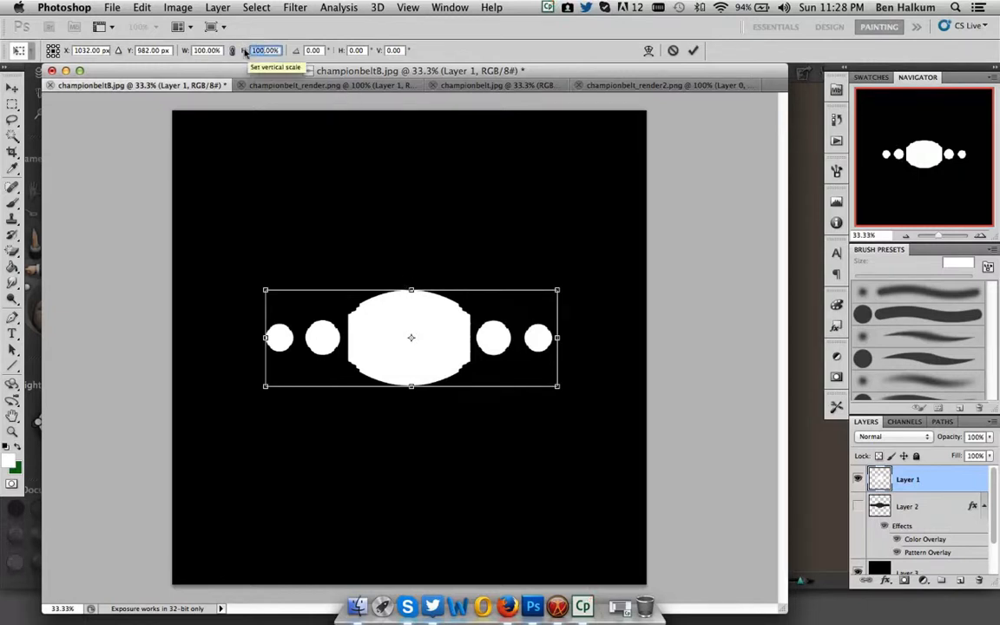
type("98")
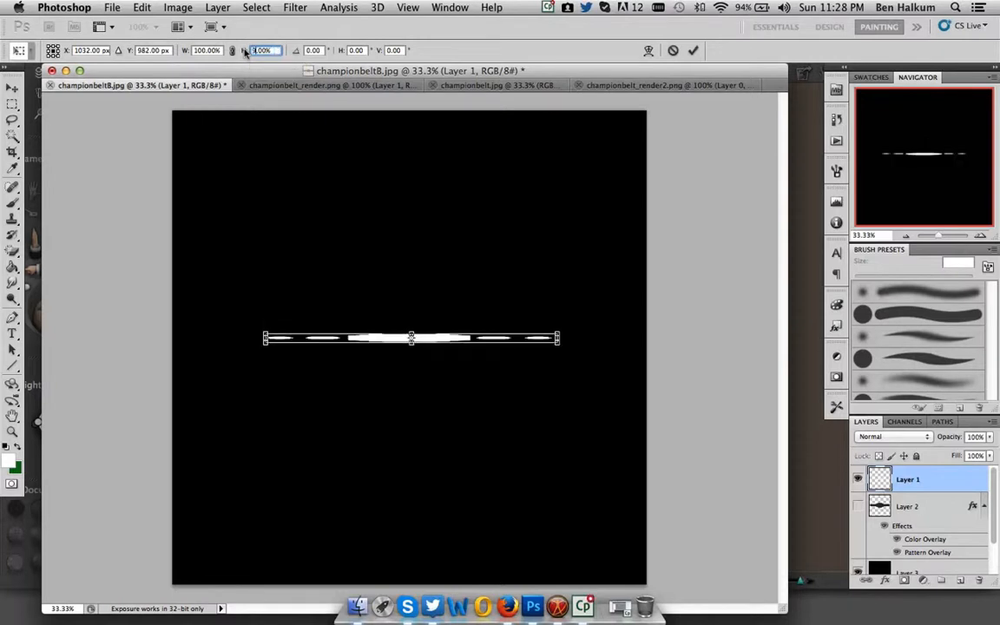
left_click(203, 51)
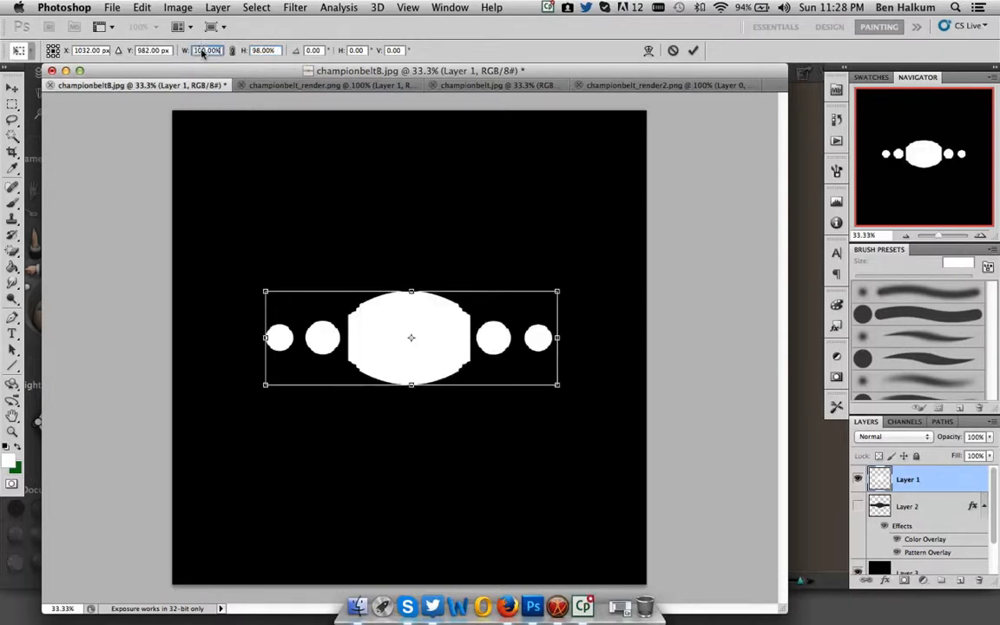
type("98")
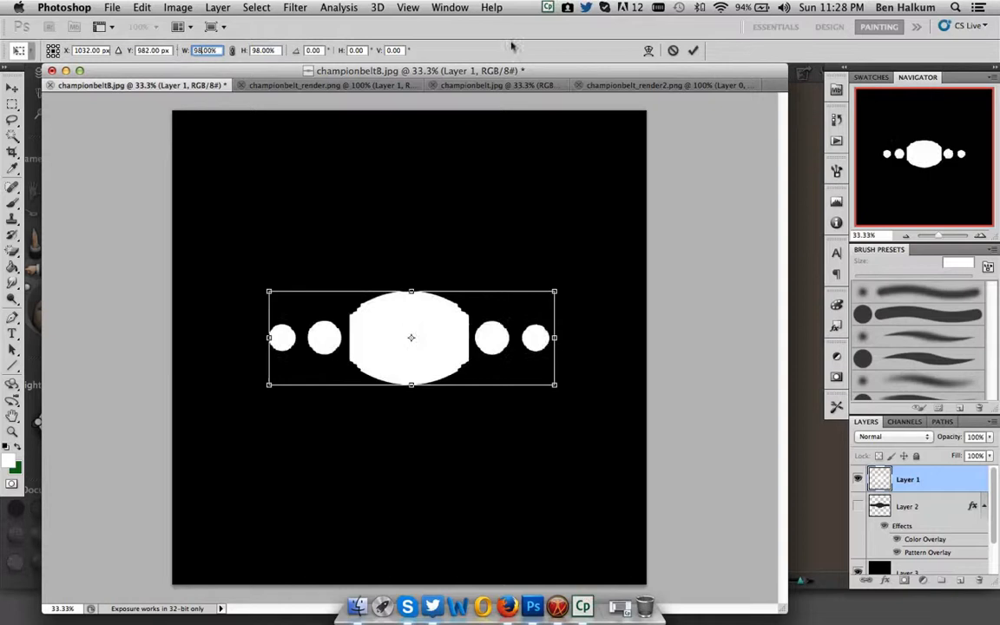
left_click(691, 50)
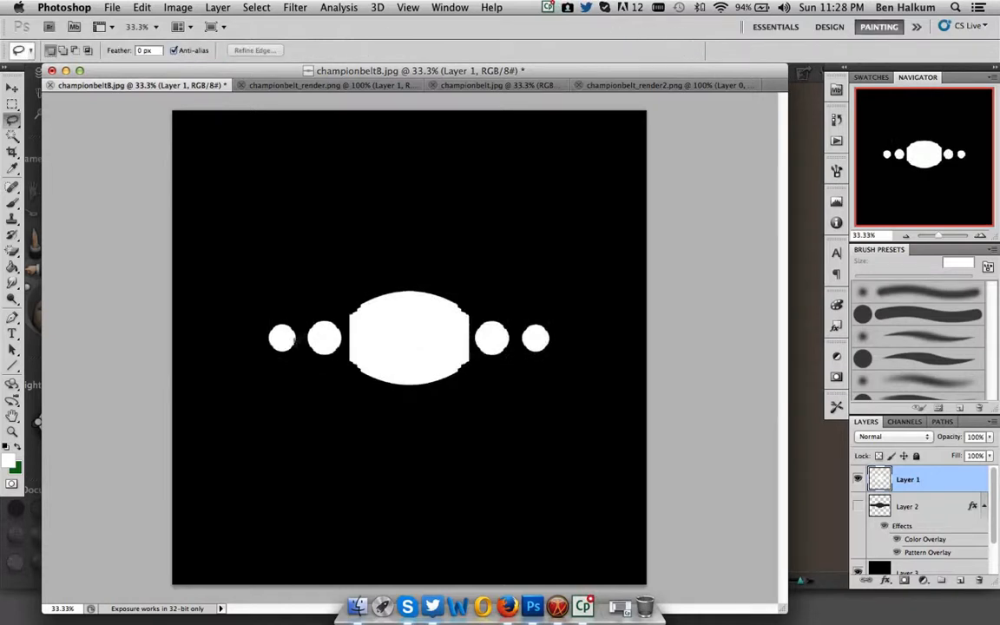
Save the scaled displacement map to the Desktop as a JPEG named championbeltD.jpg, replacing the existing file.
left_click(112, 8)
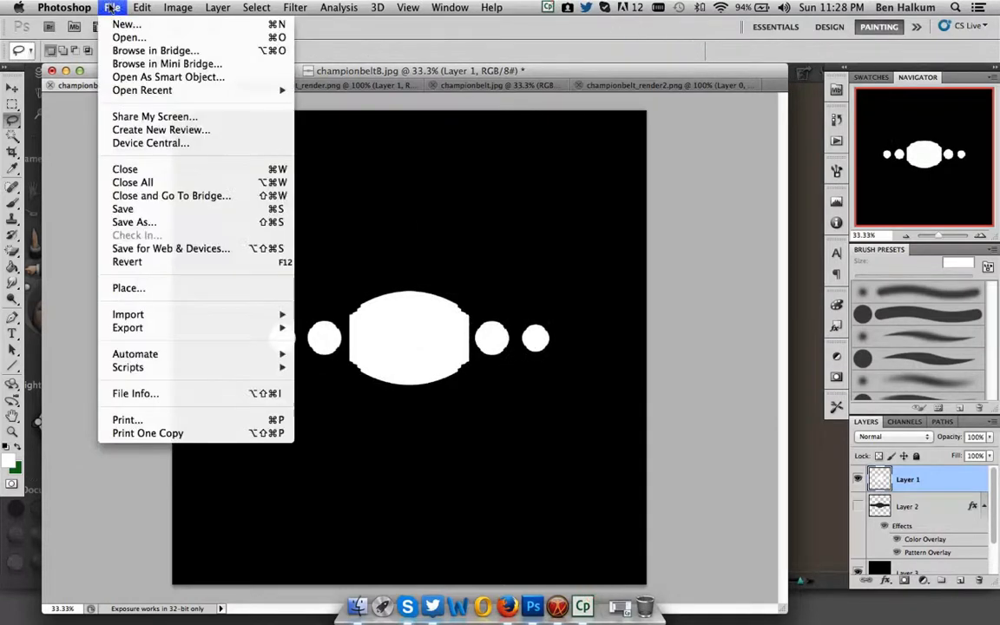
left_click(152, 210)
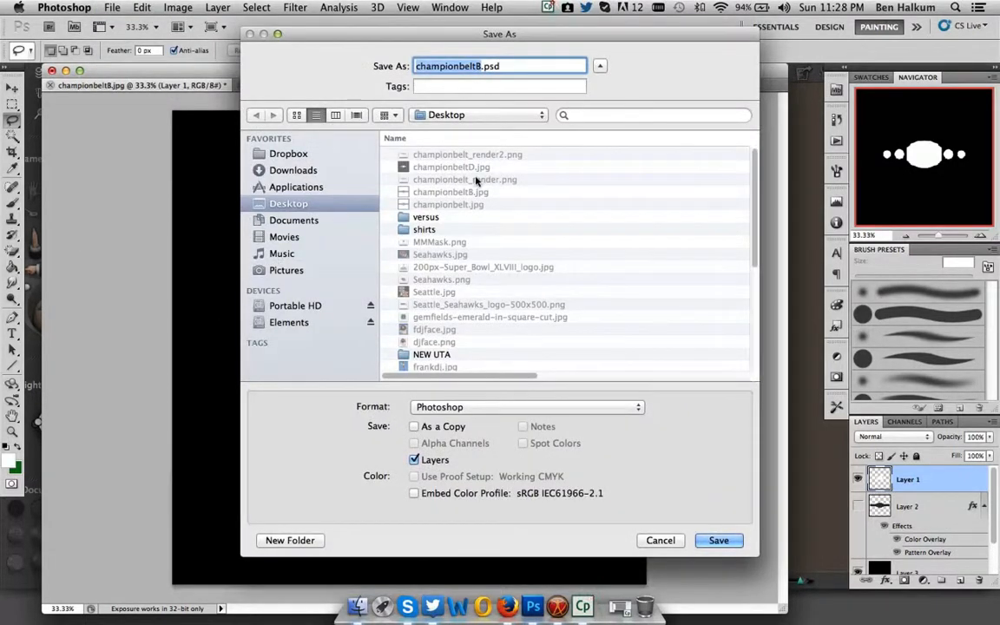
left_click(460, 167)
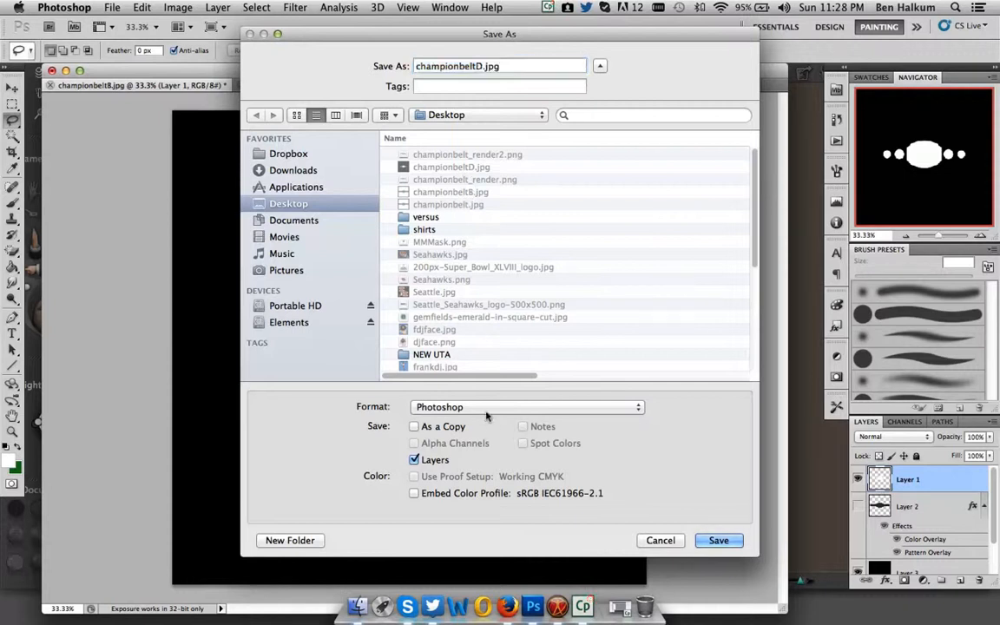
left_click(488, 408)
left_click(521, 460)
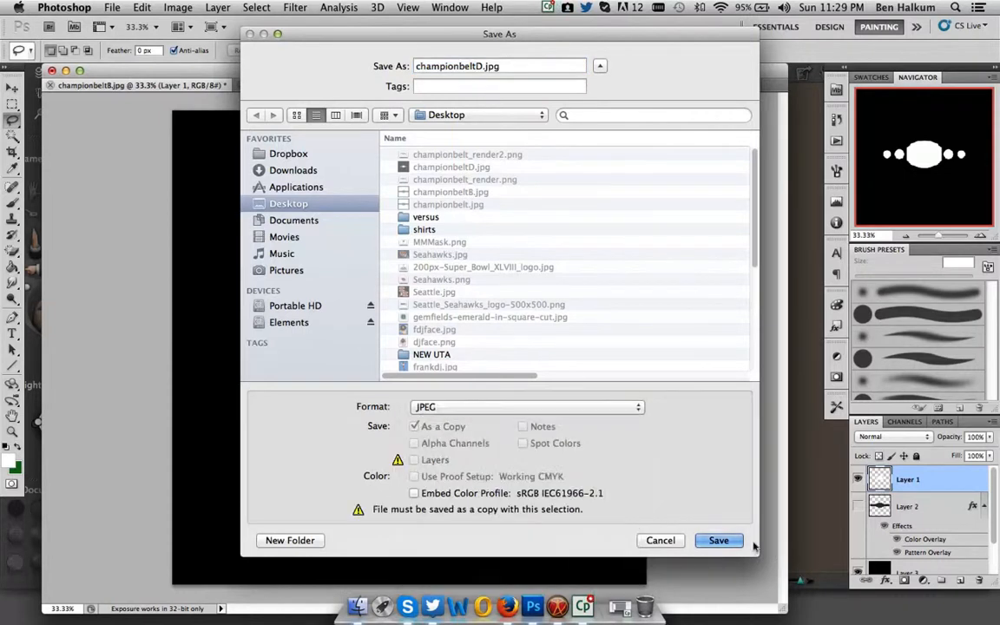
left_click(719, 540)
left_click(601, 126)
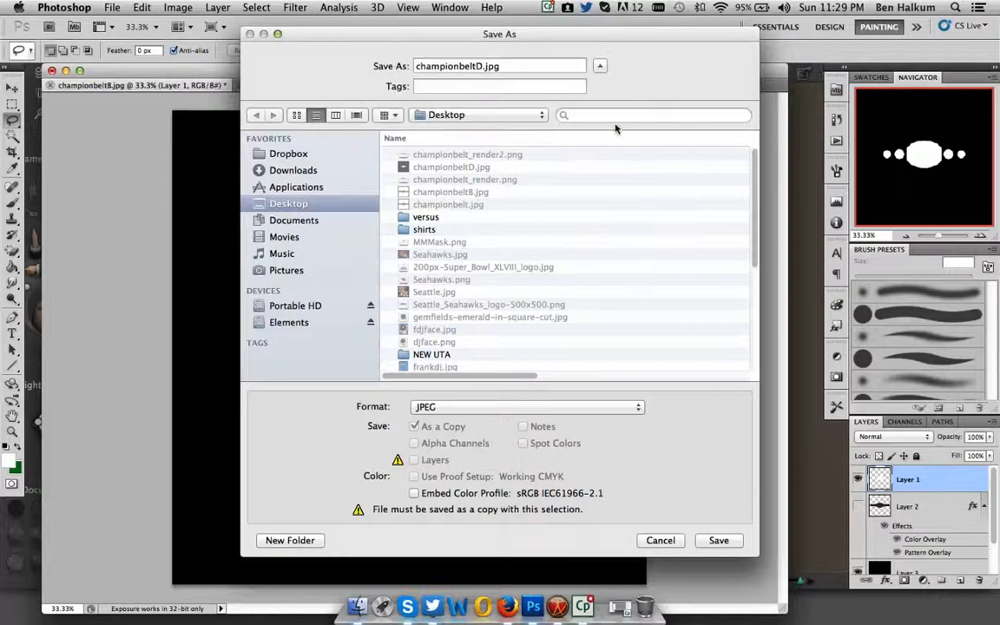
left_click(812, 145)
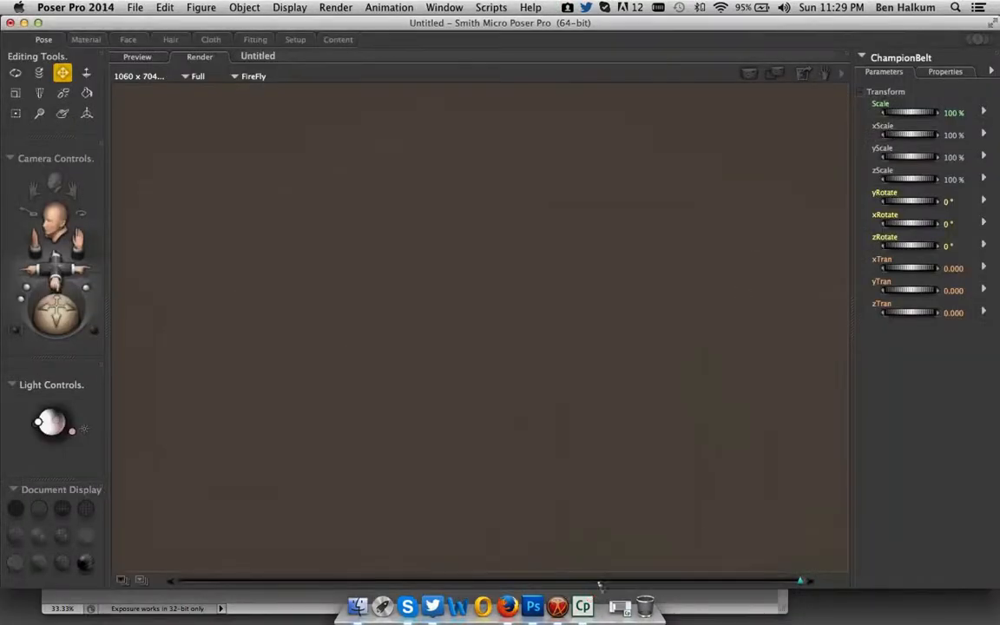
left_click(533, 606)
left_click(580, 204)
Switch to Poser, reload the textures and render the belt again.
left_click(804, 218)
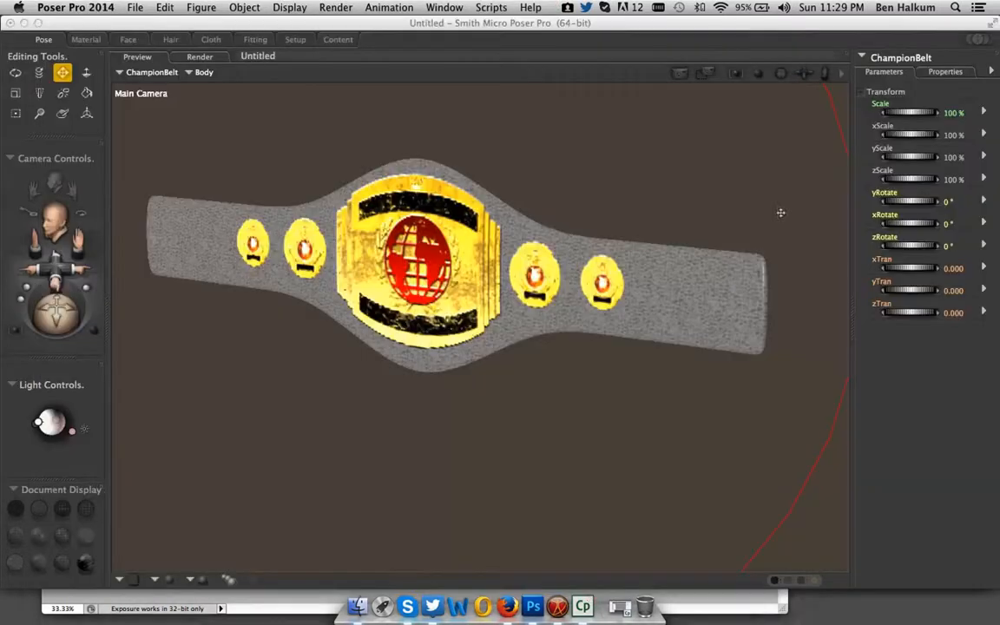
left_click(334, 7)
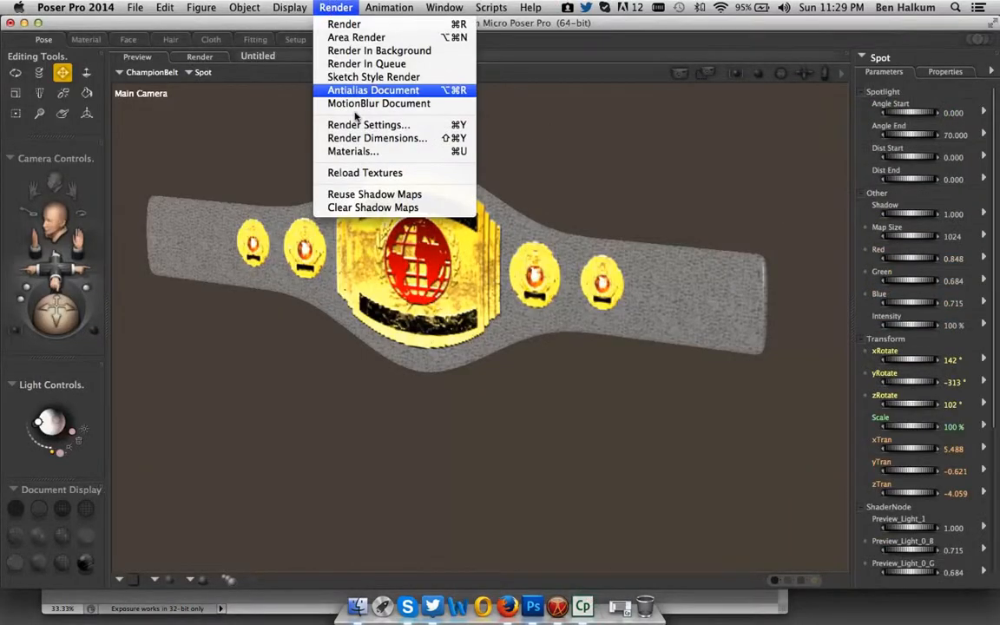
left_click(365, 173)
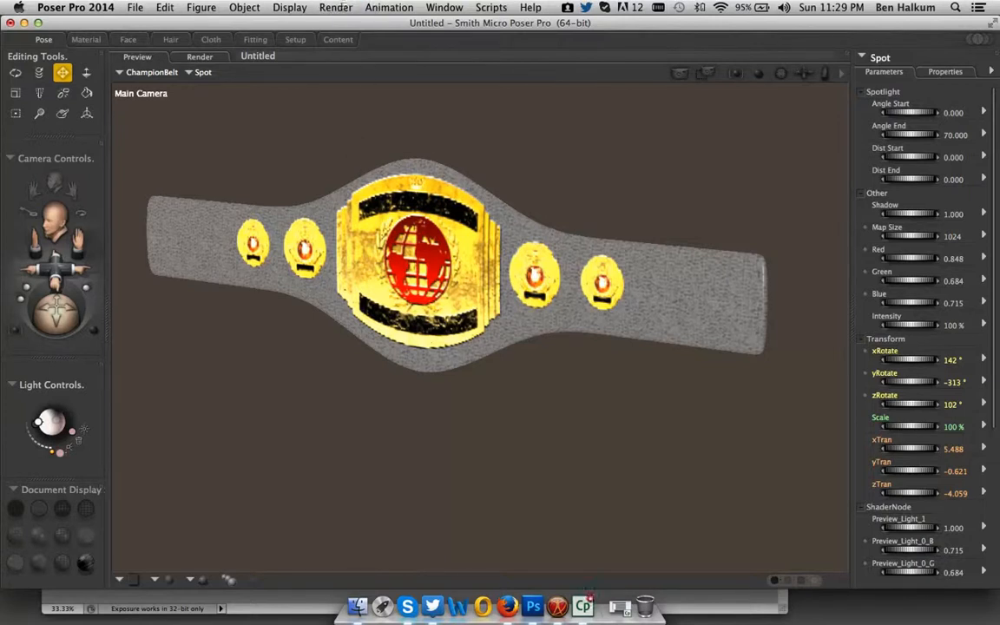
left_click(335, 7)
left_click(344, 24)
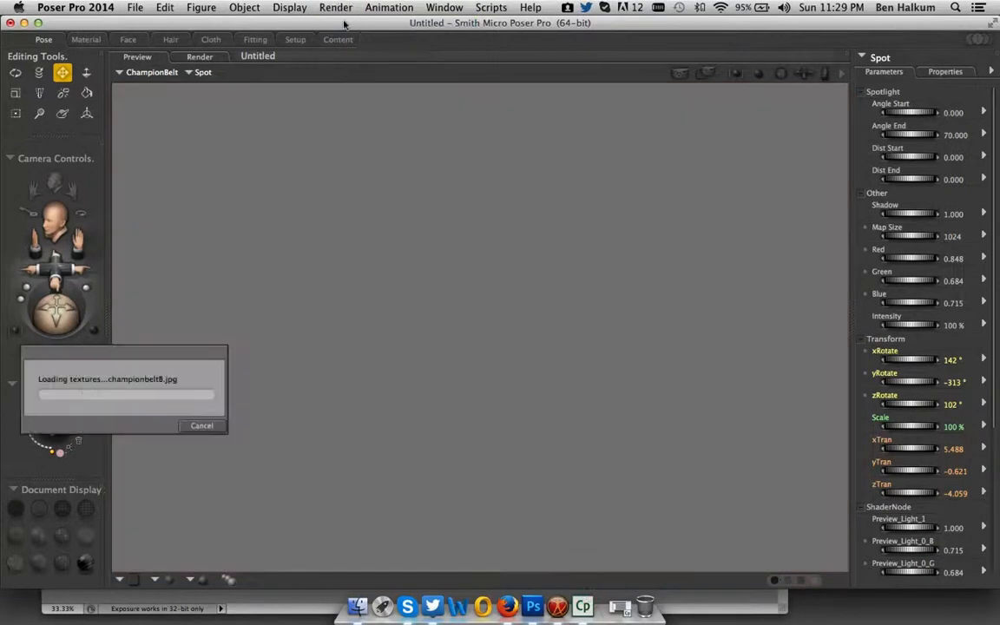